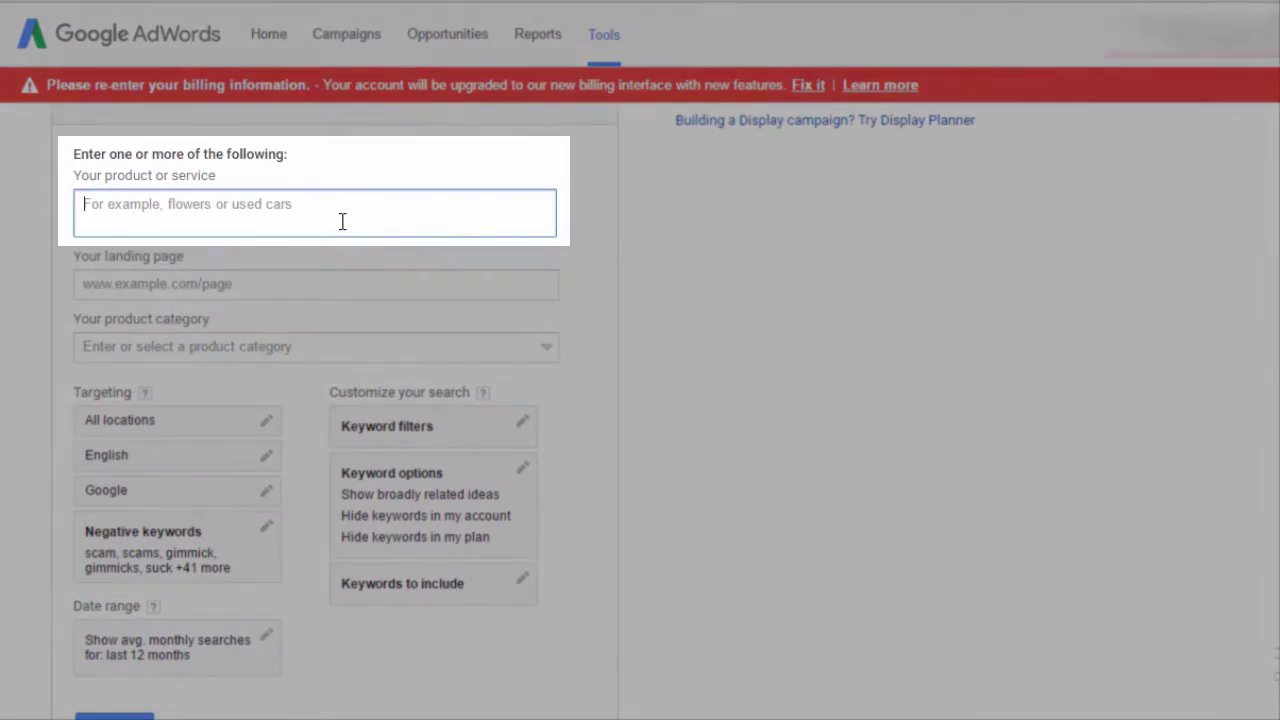
- Enter idol lash, idol lash.com, idollash and idollash.com as the product or service and check the pasted lines
key("ctrl+v")
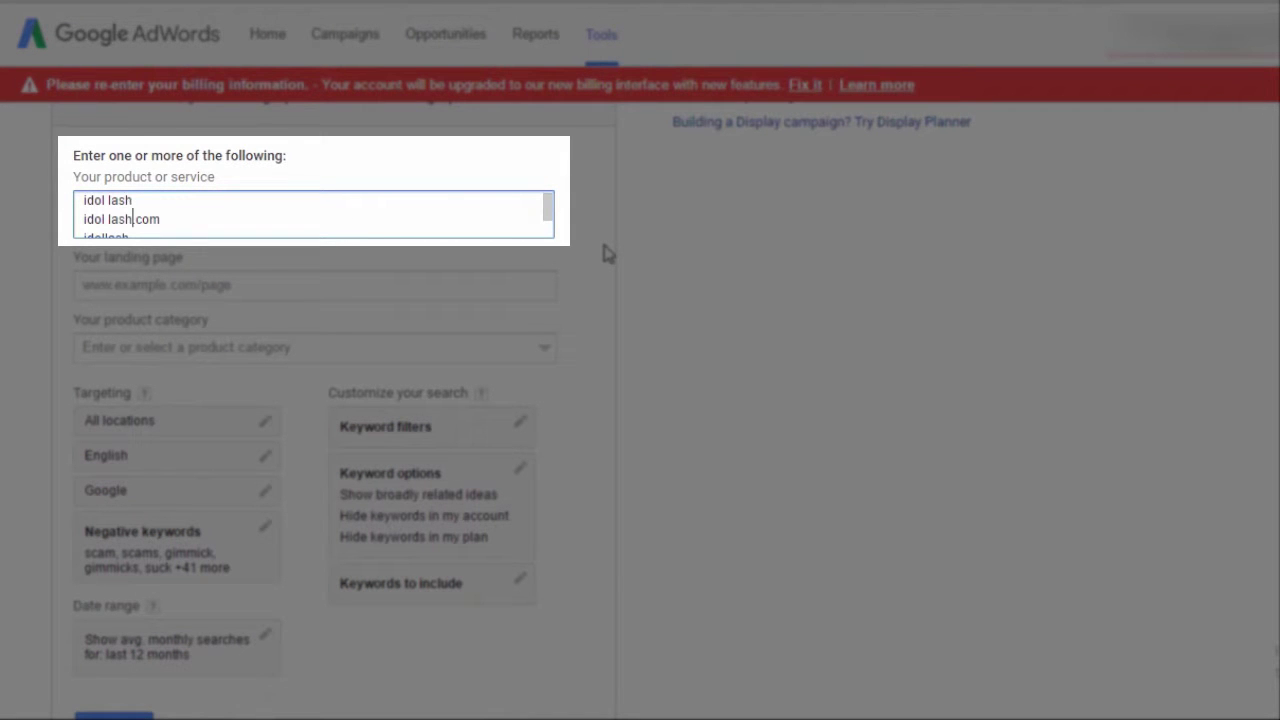
key("Down")
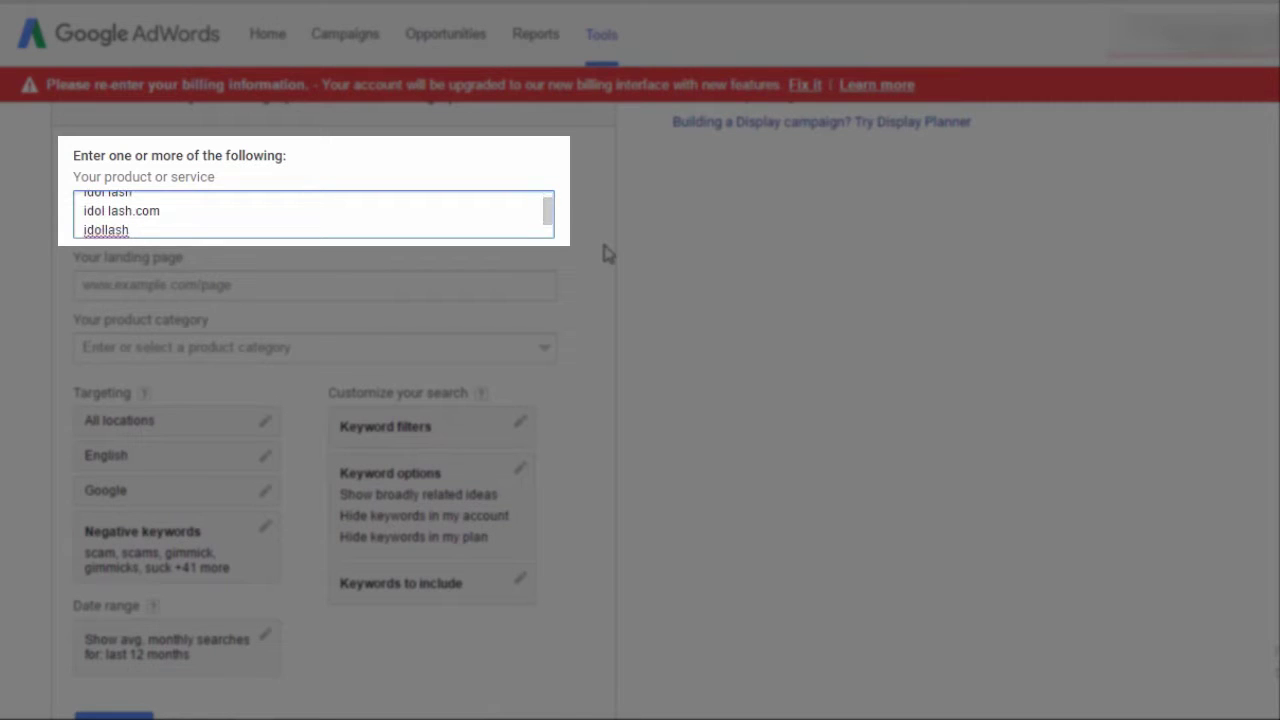
key("Down")
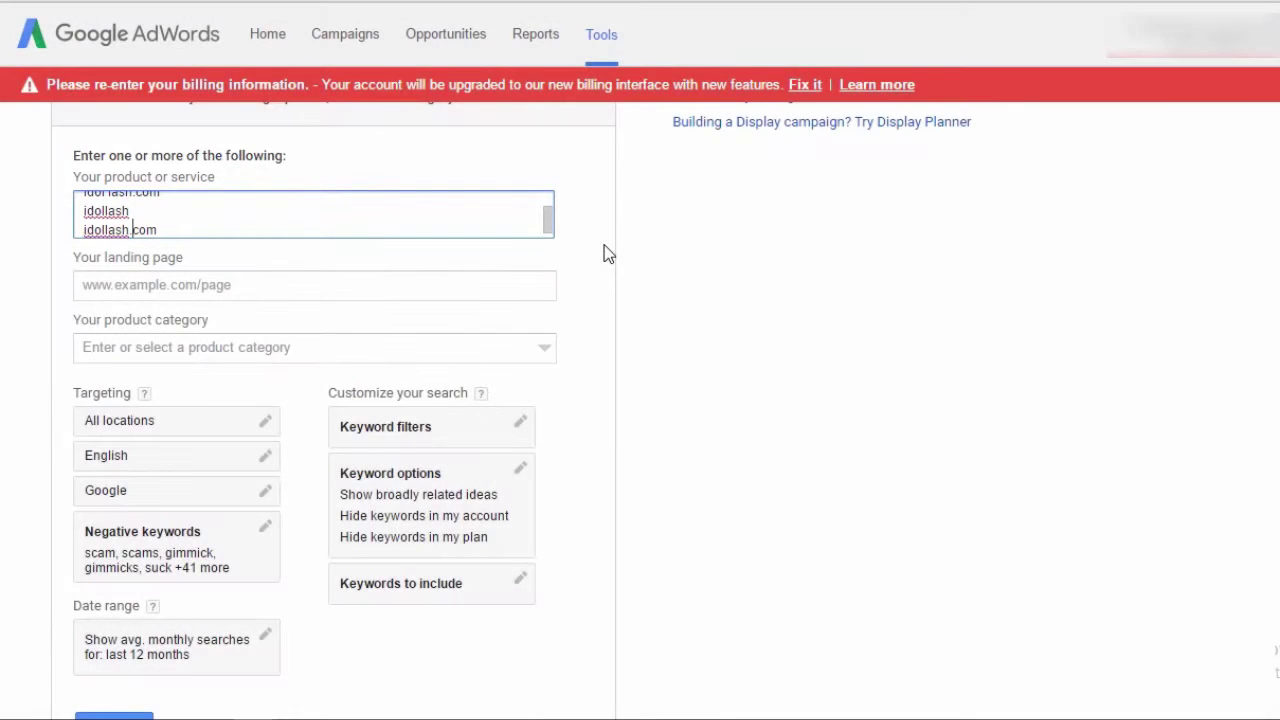
- Select the full list in negative-keywords-general.txt and save it as the search's negative keywords
scroll(430, 300, "down", 2)
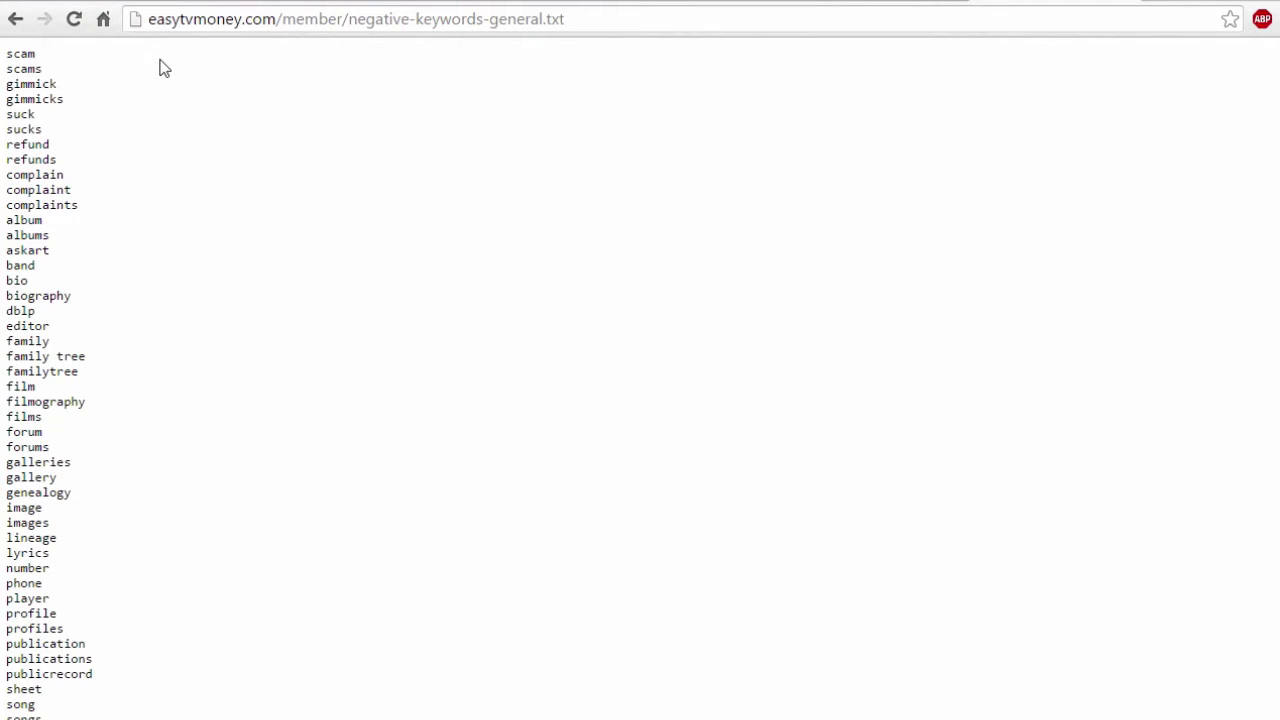
key("ctrl+a")
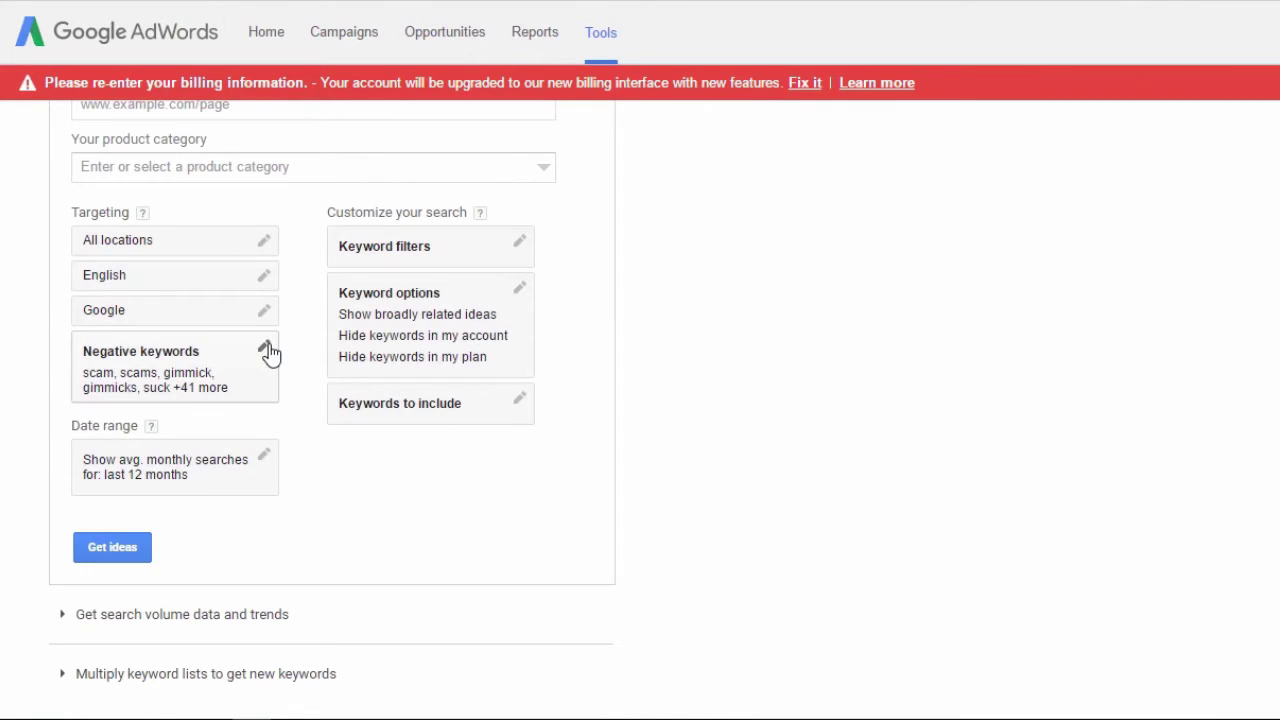
left_click(265, 349)
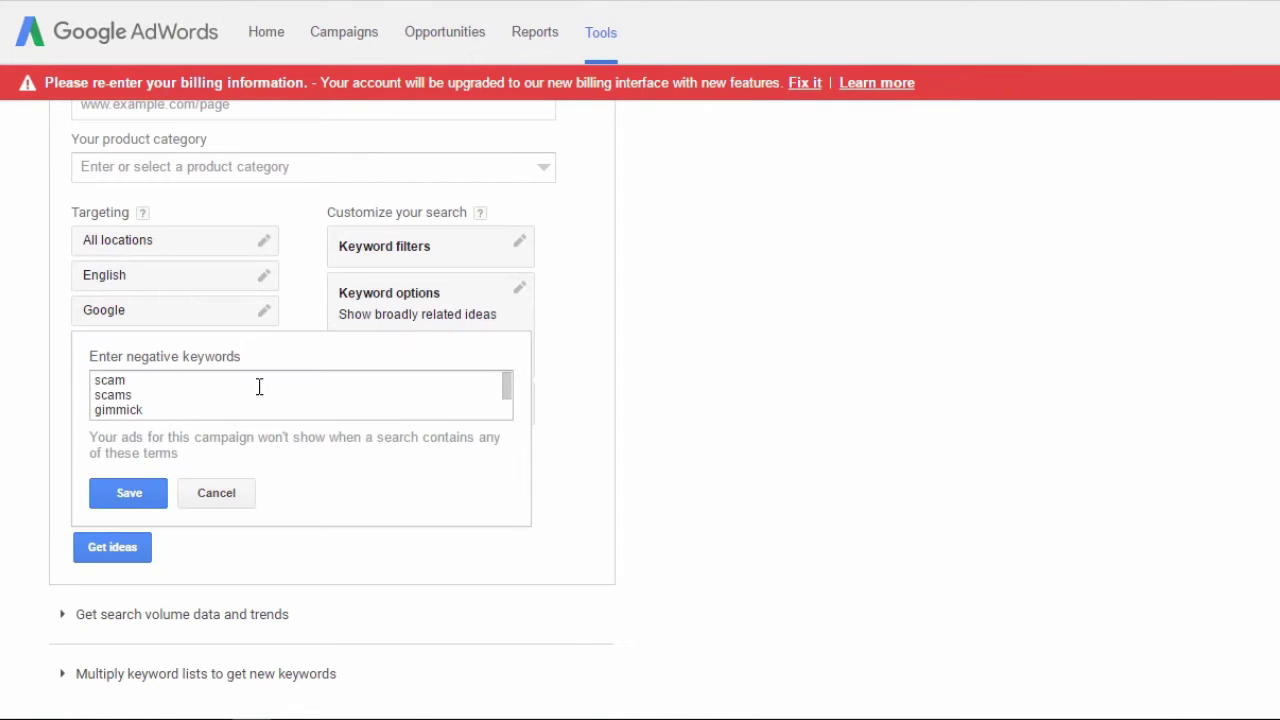
left_click(128, 496)
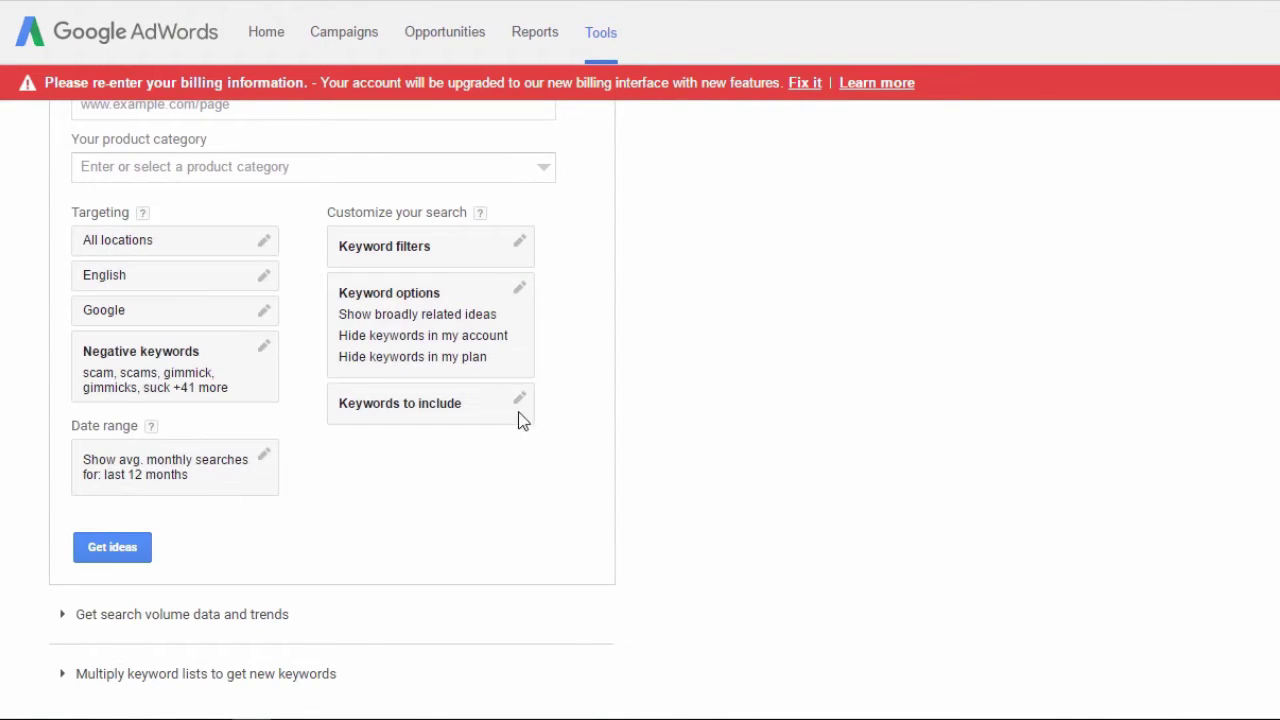
- Restrict the keyword options to only show ideas closely related to the search terms, and save the setting
left_click(519, 294)
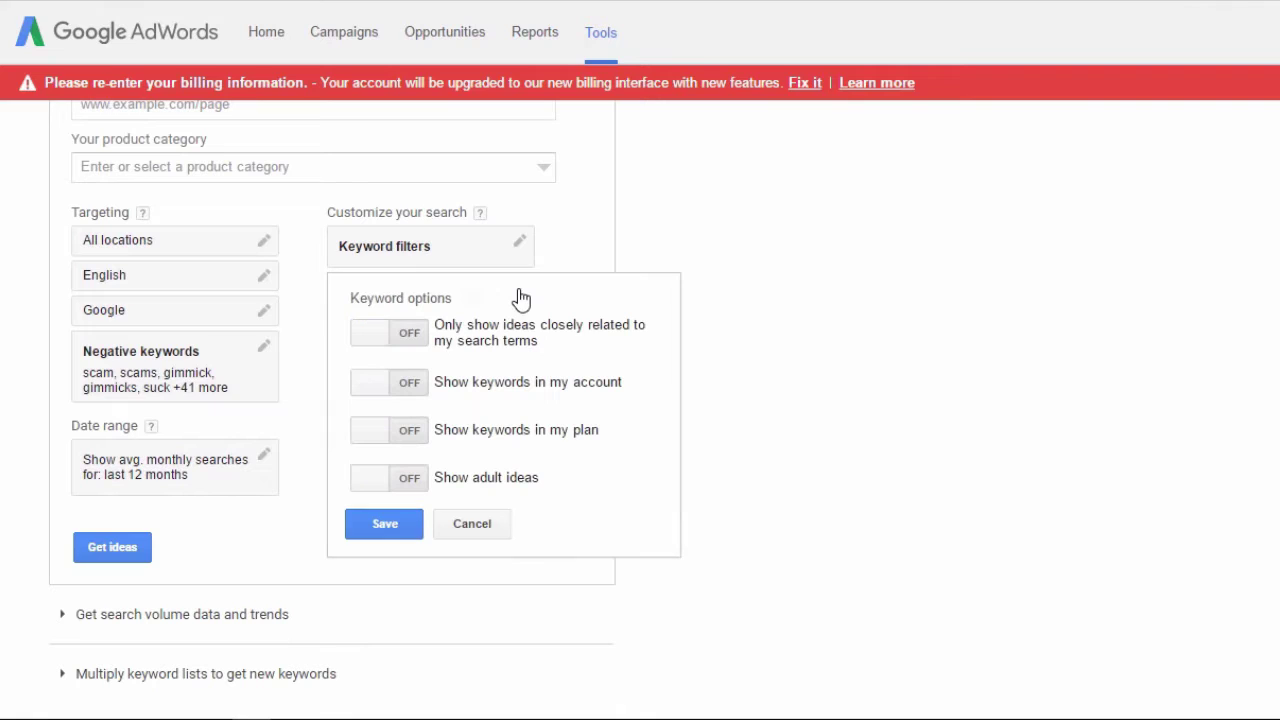
left_click(395, 333)
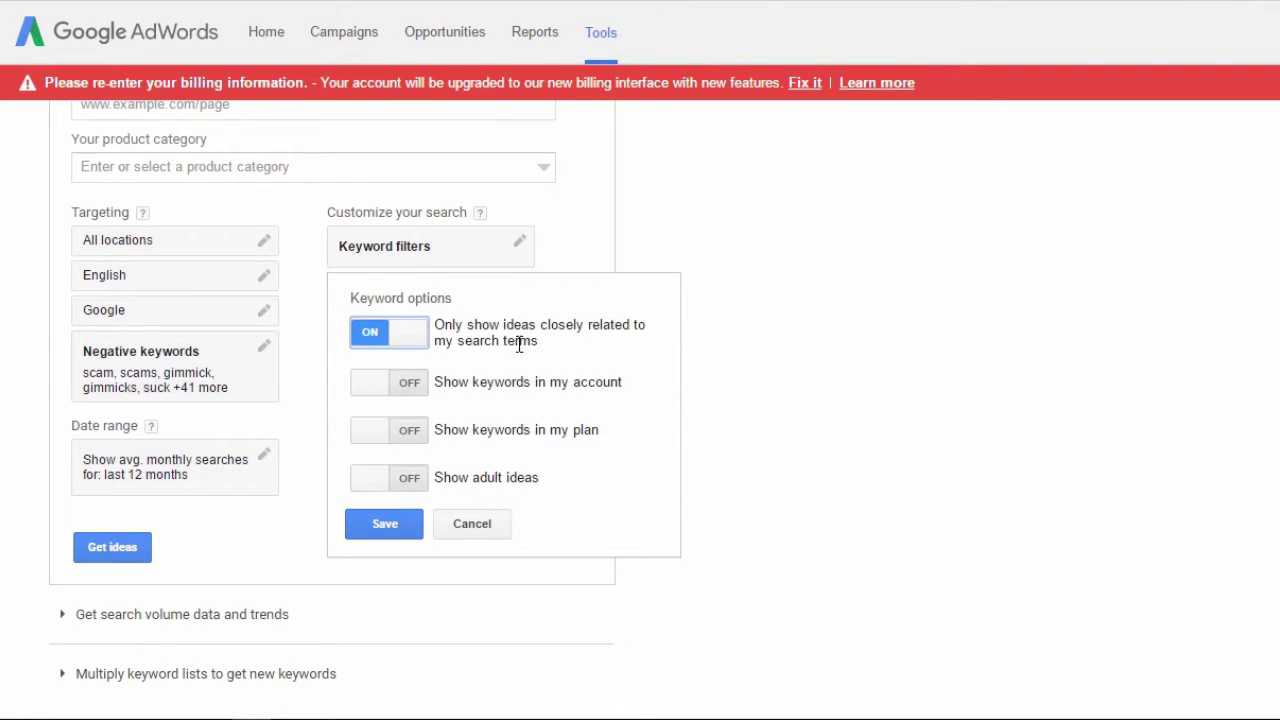
left_click(370, 518)
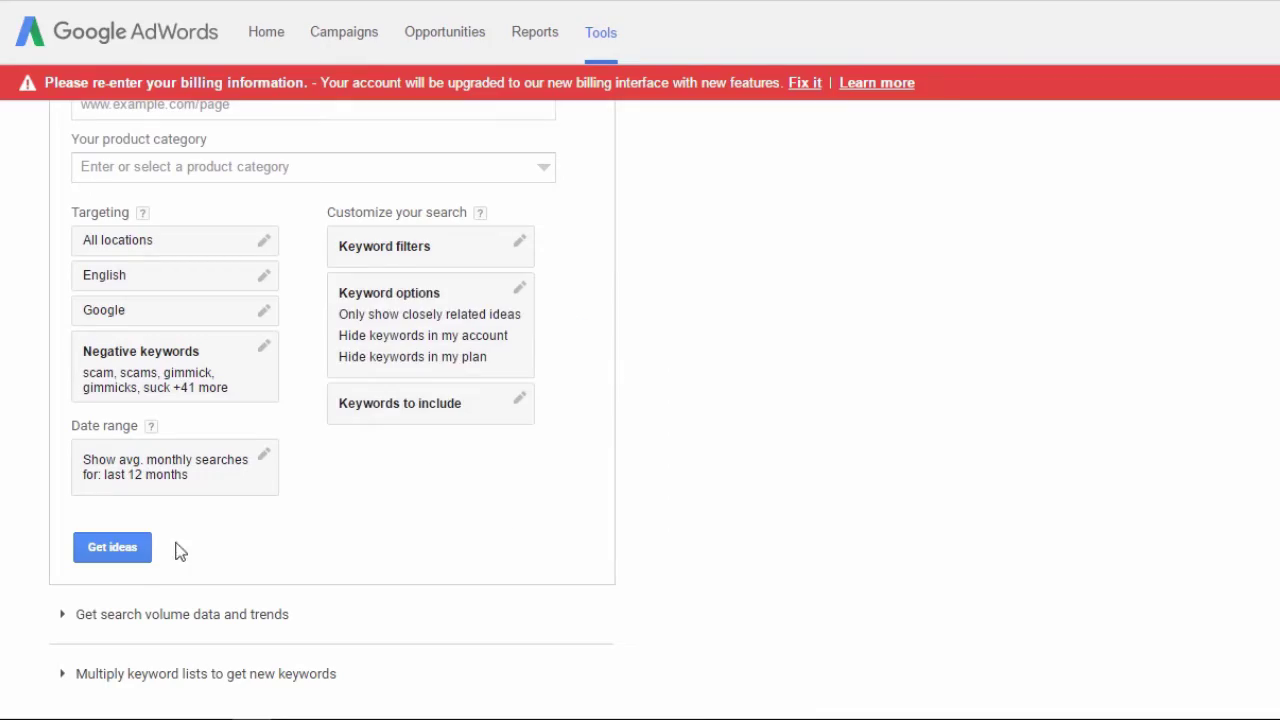
- Get ideas for the entered product terms and look through the individual keyword ideas
left_click(112, 548)
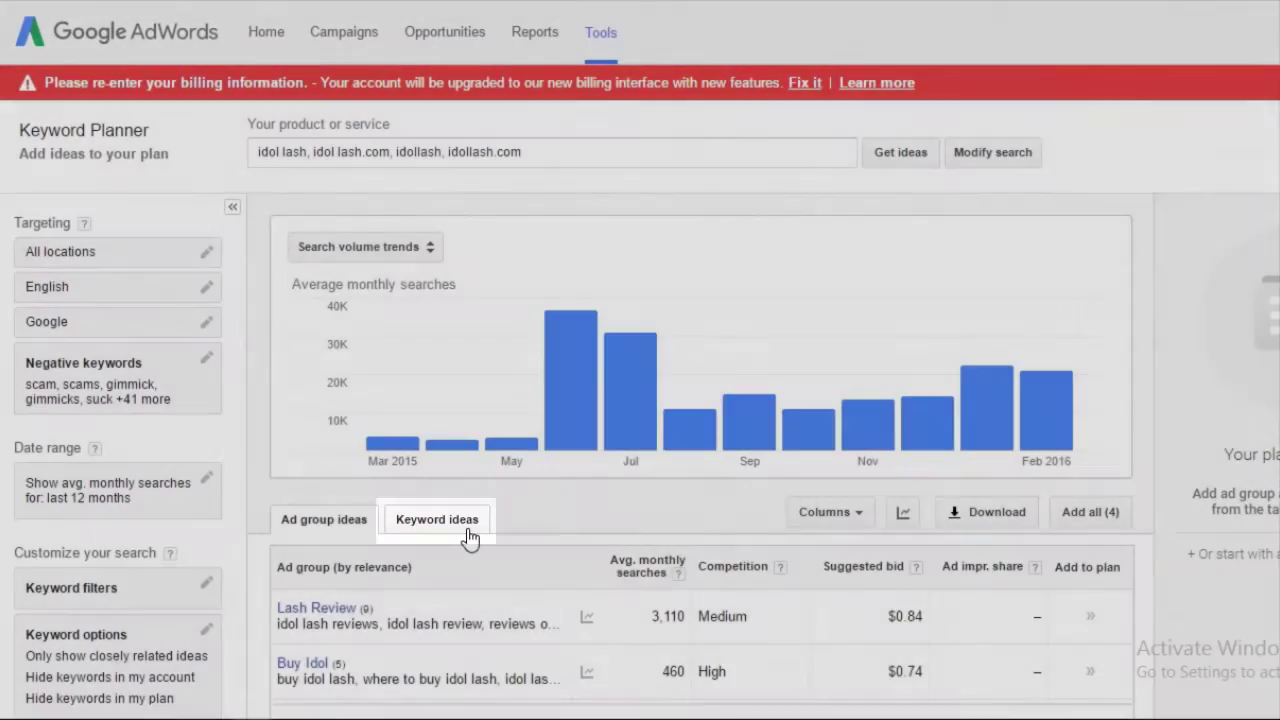
left_click(468, 537)
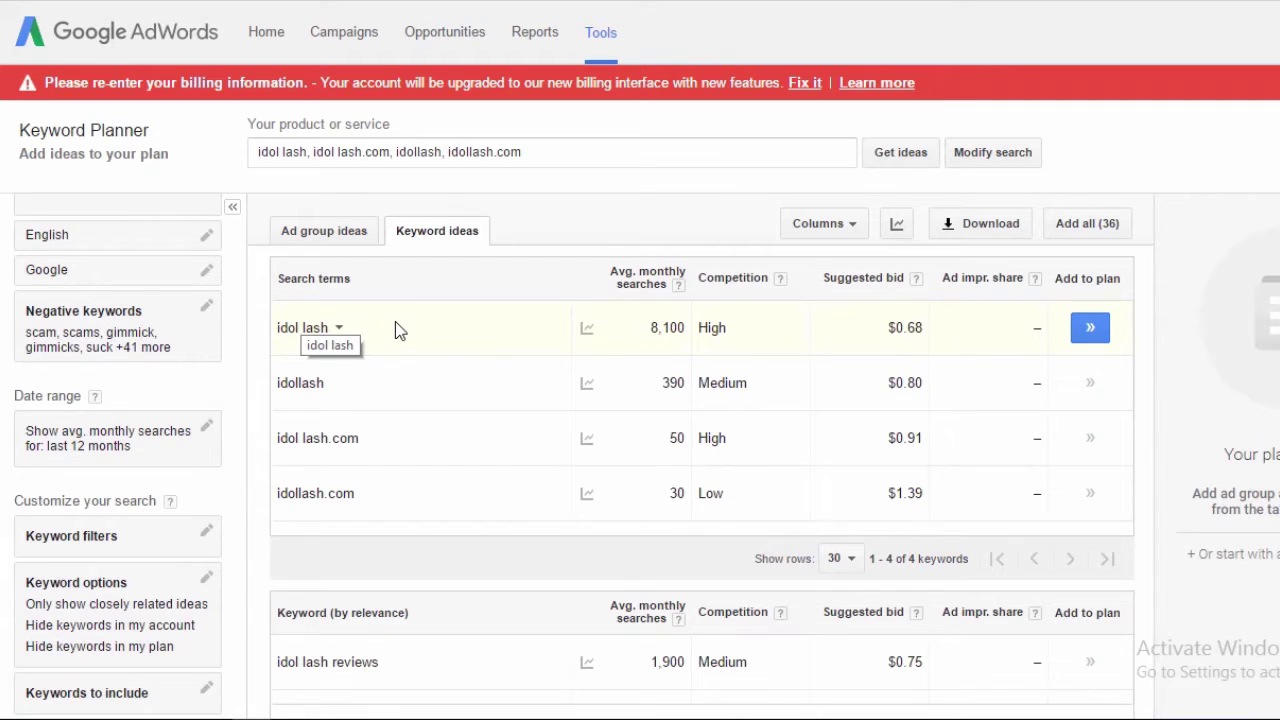
scroll(427, 471, "down", 3)
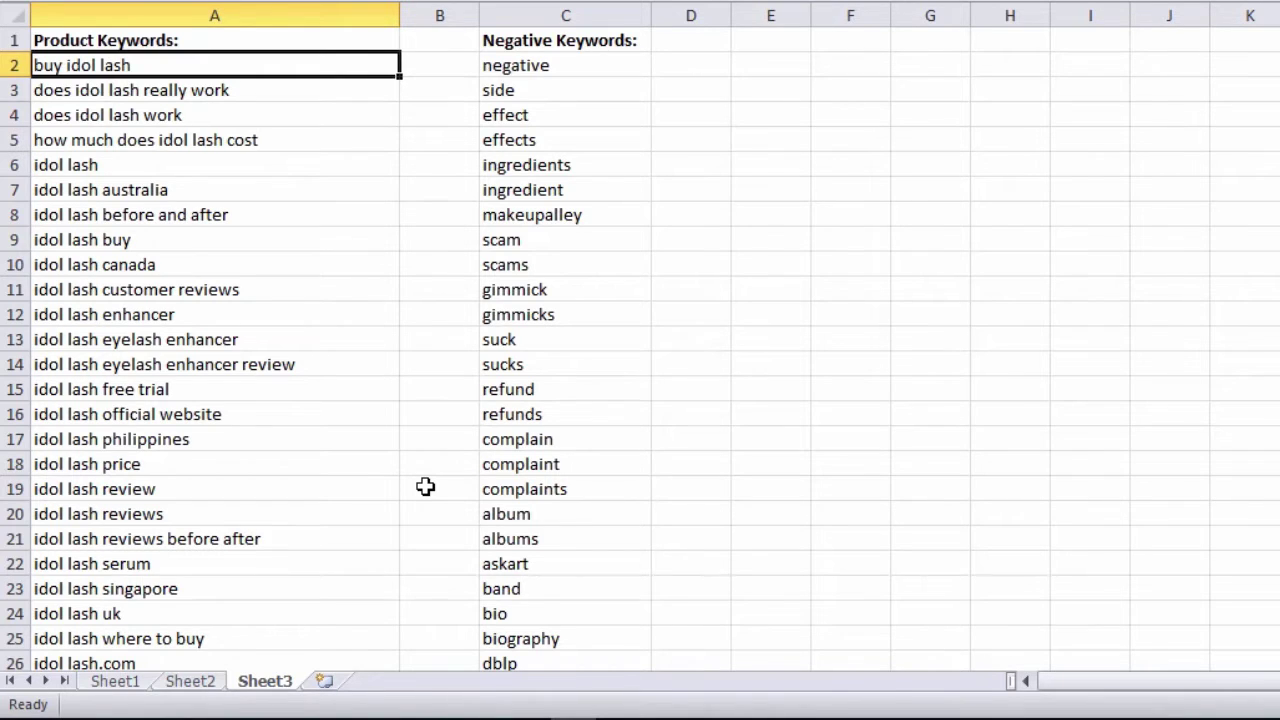
- Review the product keywords from A2 downward and the negative keywords starting at C2 on Sheet3 in Excel
key("ctrl+shift+Down")
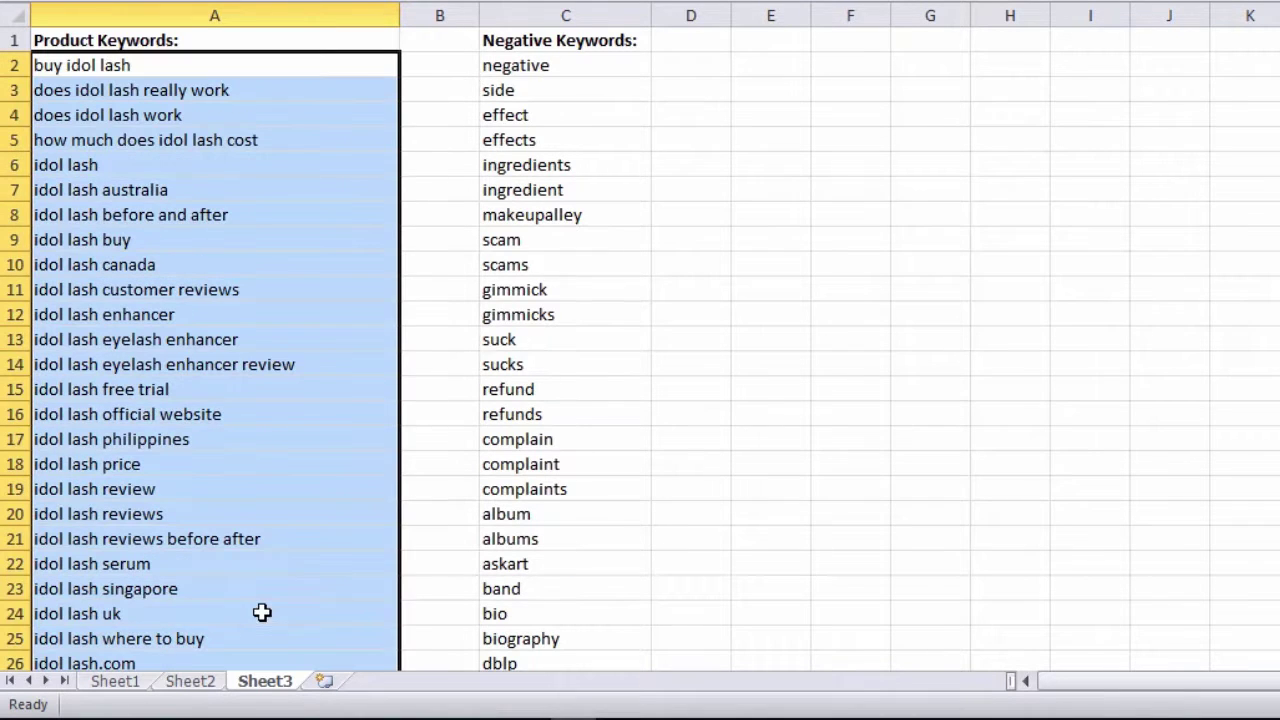
left_click(567, 63)
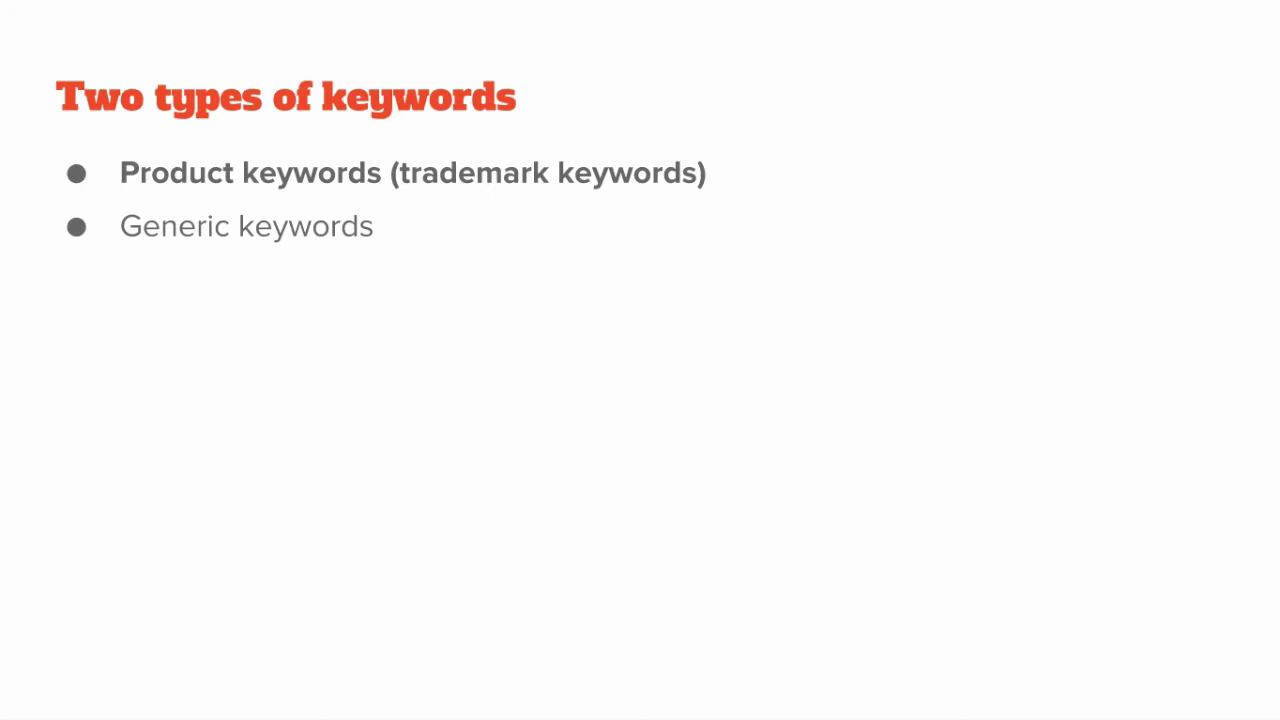
key("Right")
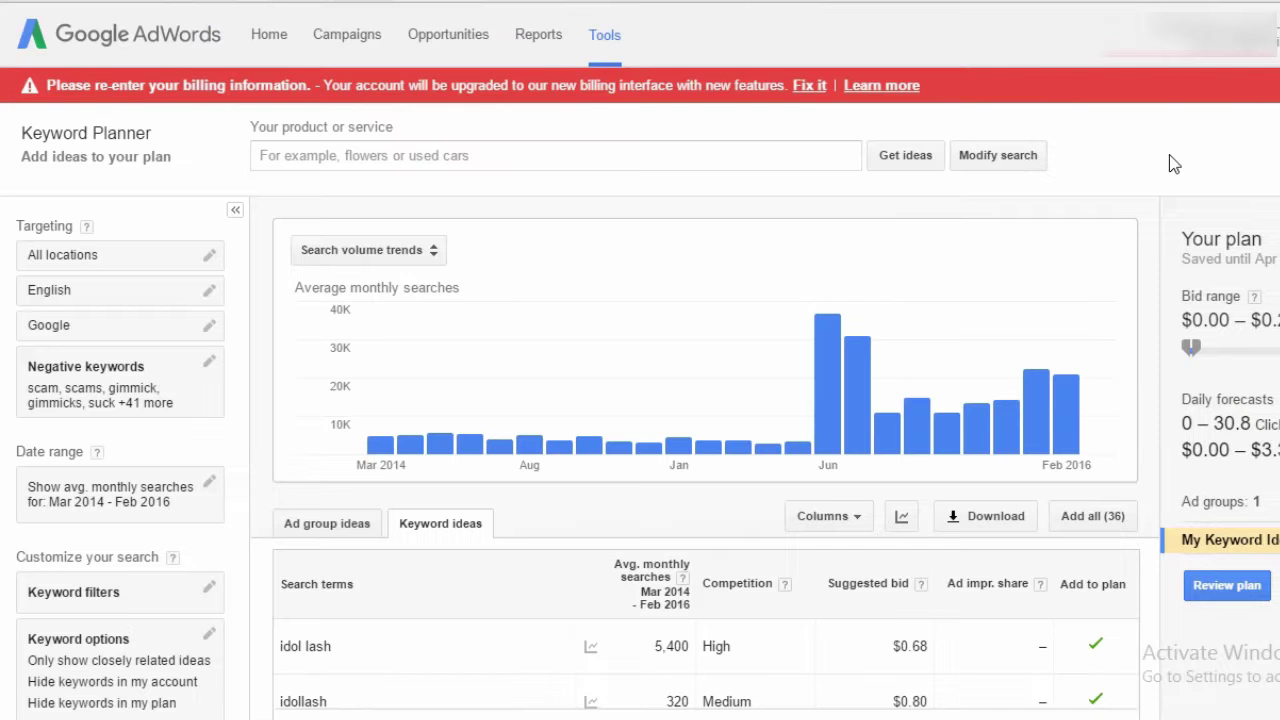
mouse_move(1035, 385)
left_click(1015, 158)
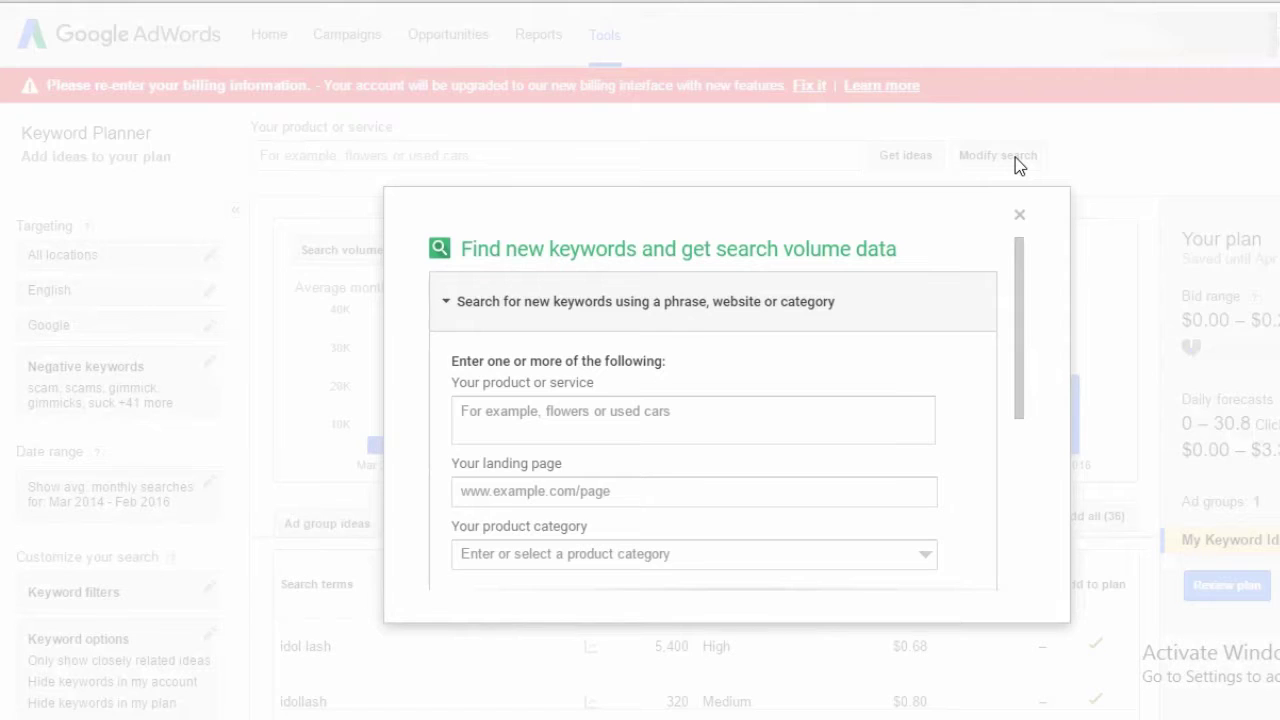
left_click(644, 484)
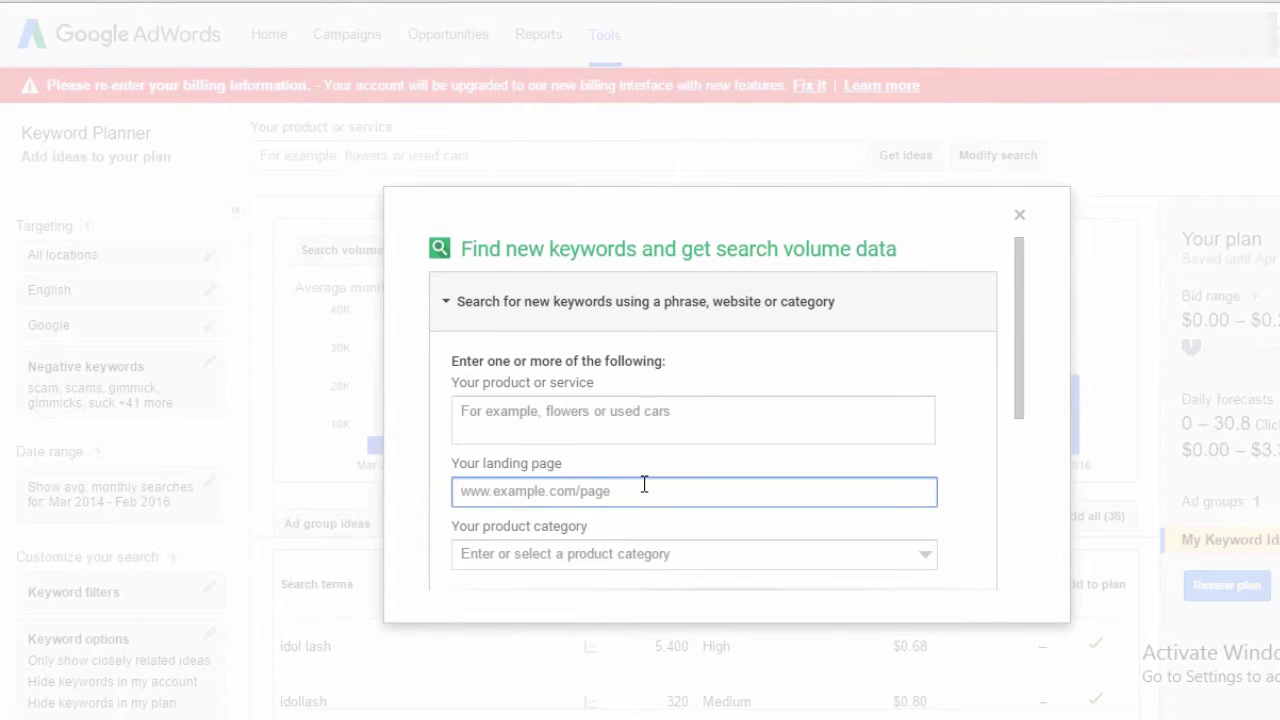
type("http://idollash.com/")
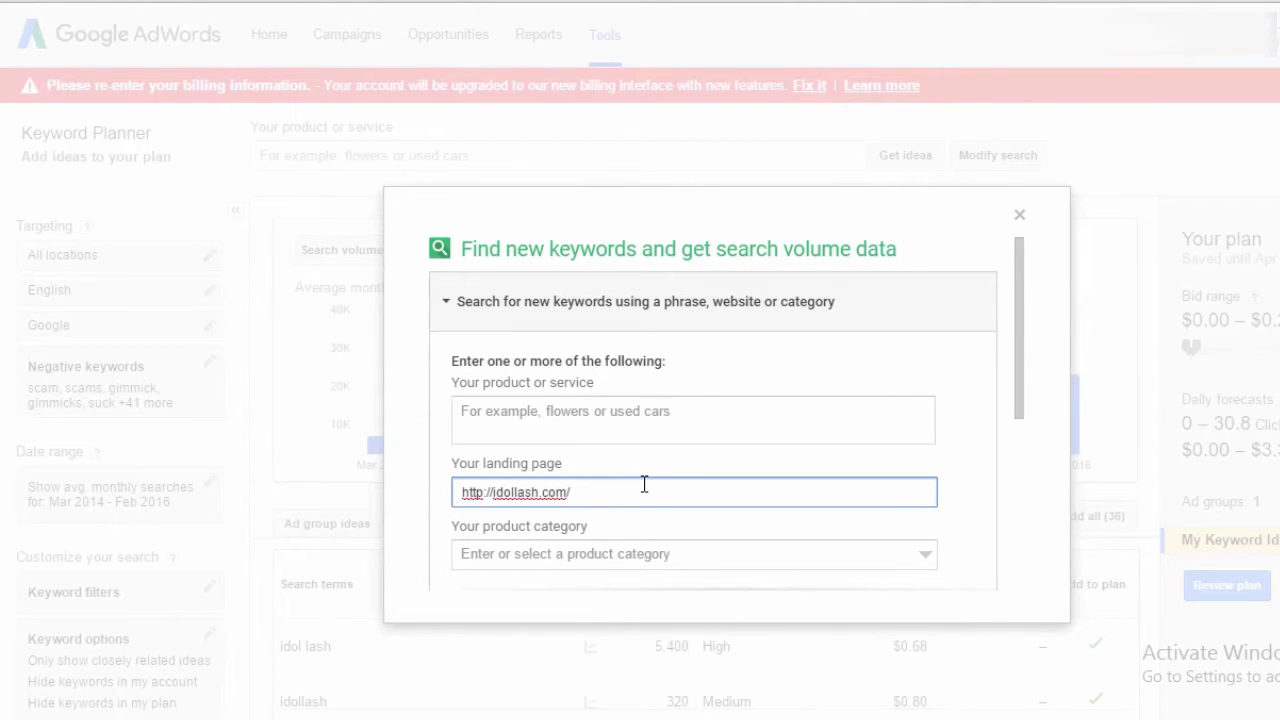
scroll(644, 485, "down", 4)
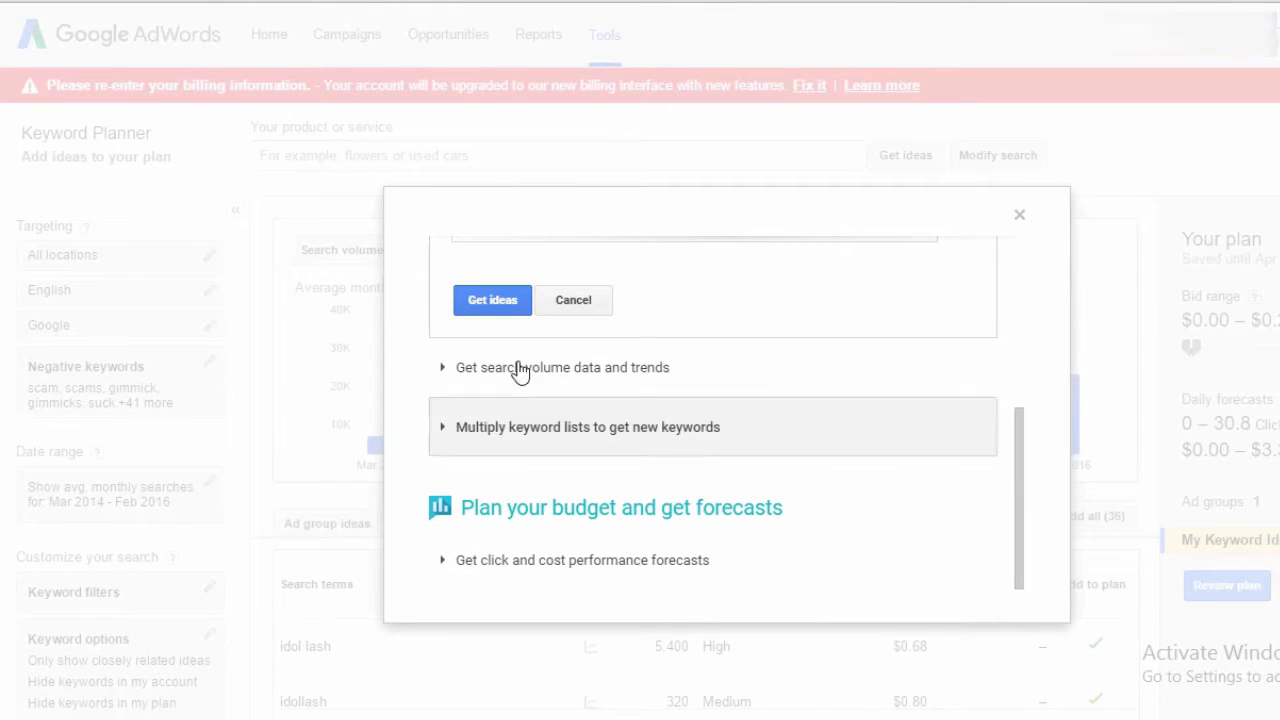
left_click(490, 300)
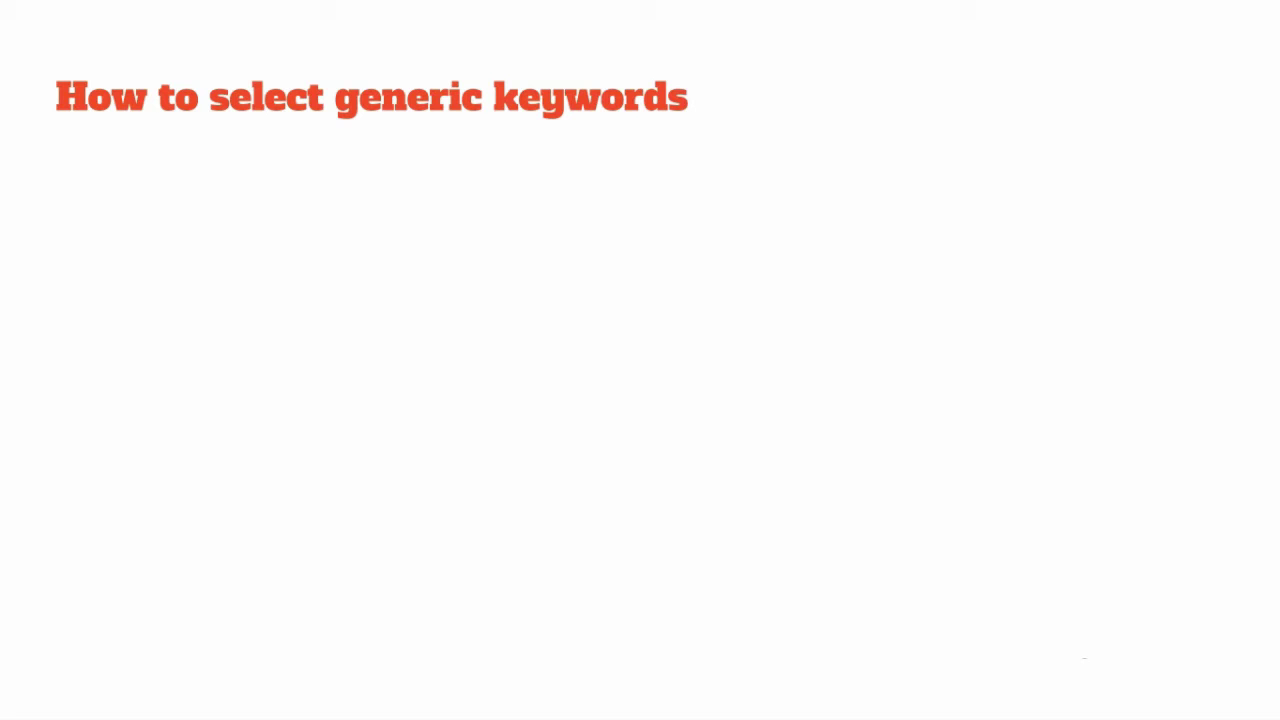
key("Right")
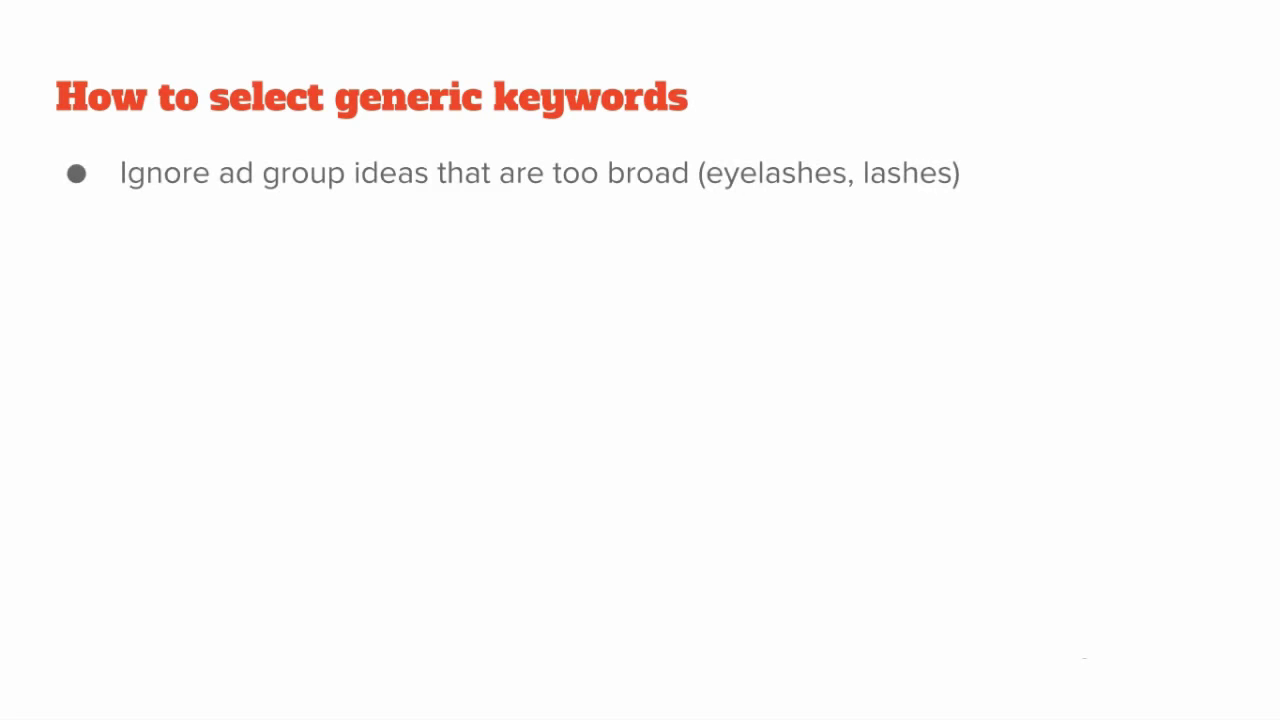
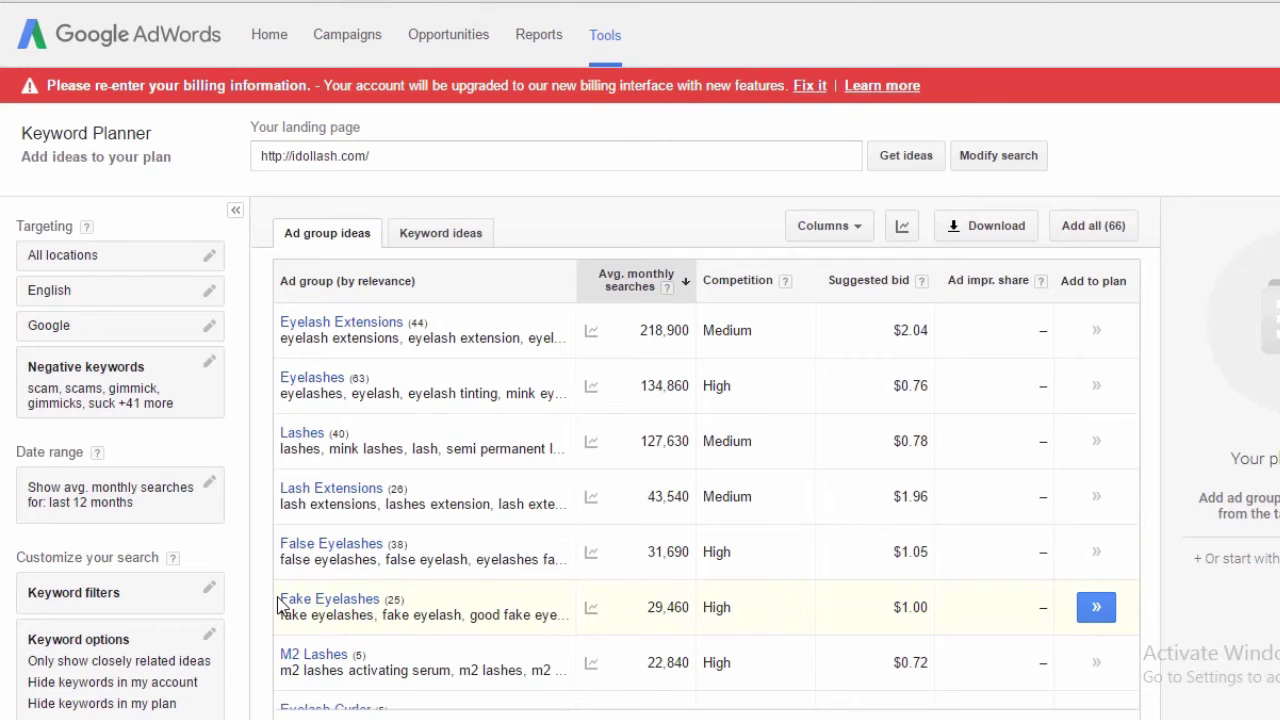
- Open the Eyelash Serum ad group from the ad group ideas
scroll(281, 605, "down", 2)
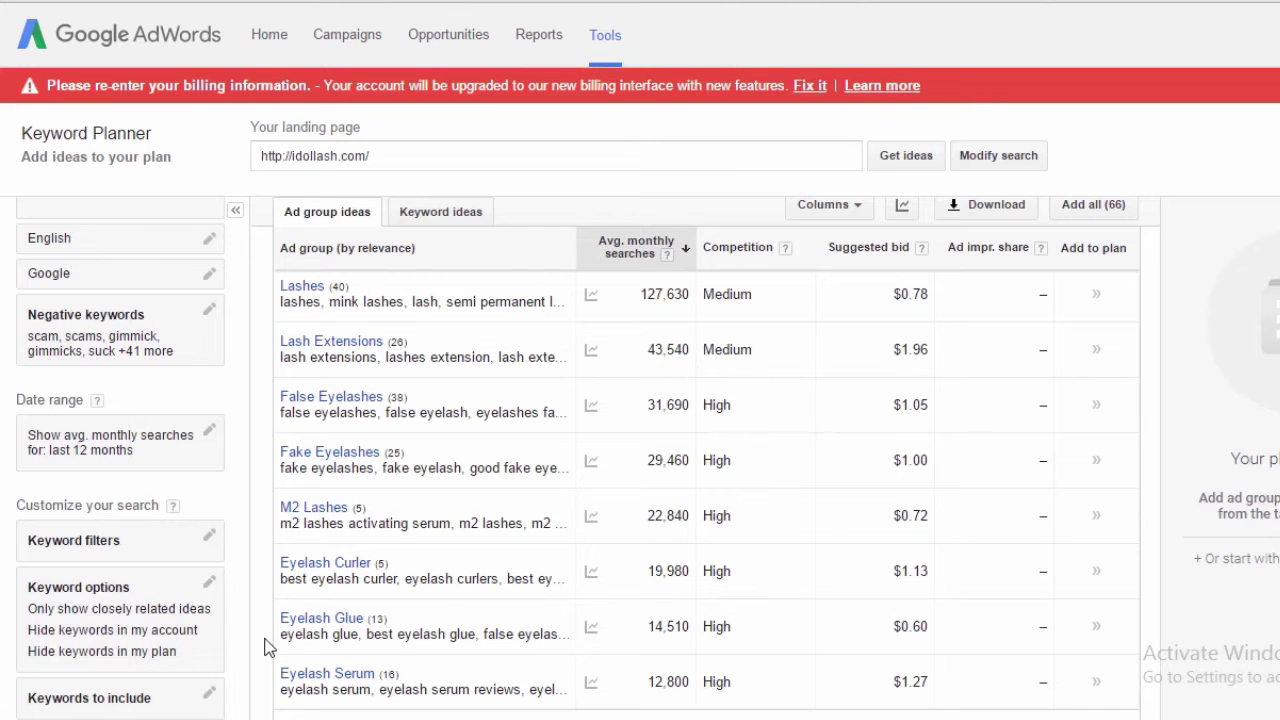
scroll(265, 668, "down", 3)
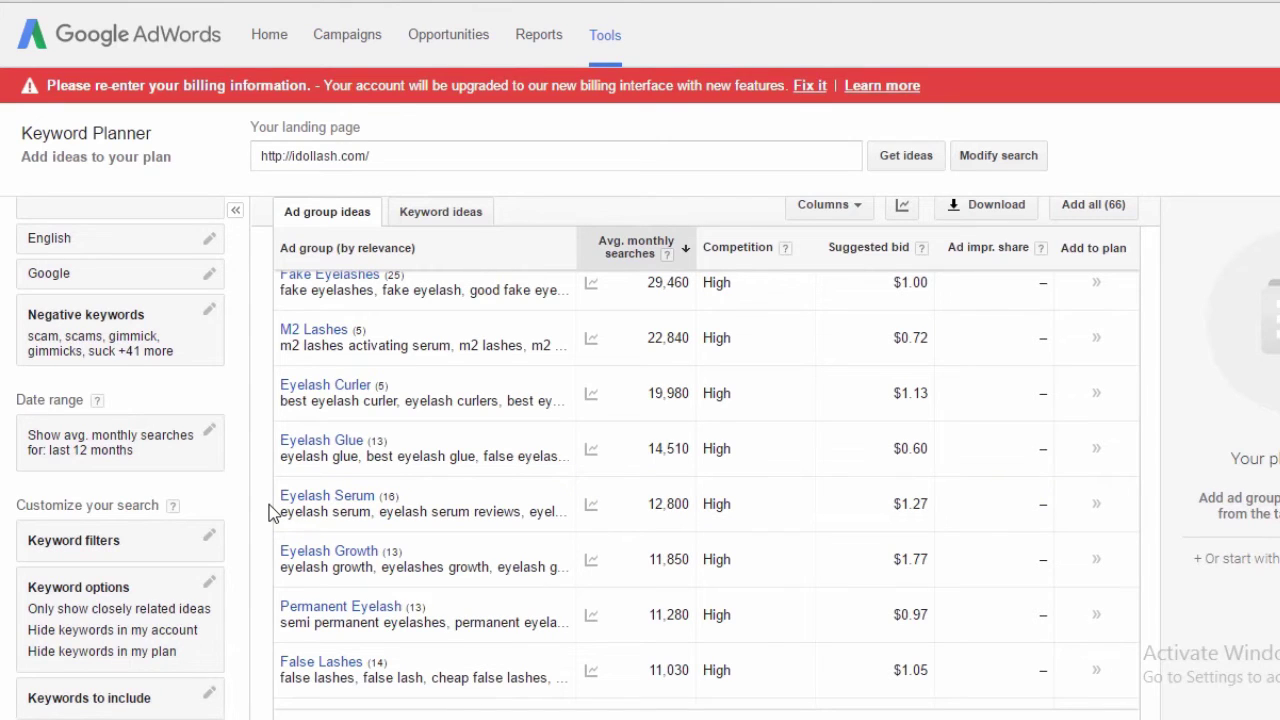
left_click(330, 496)
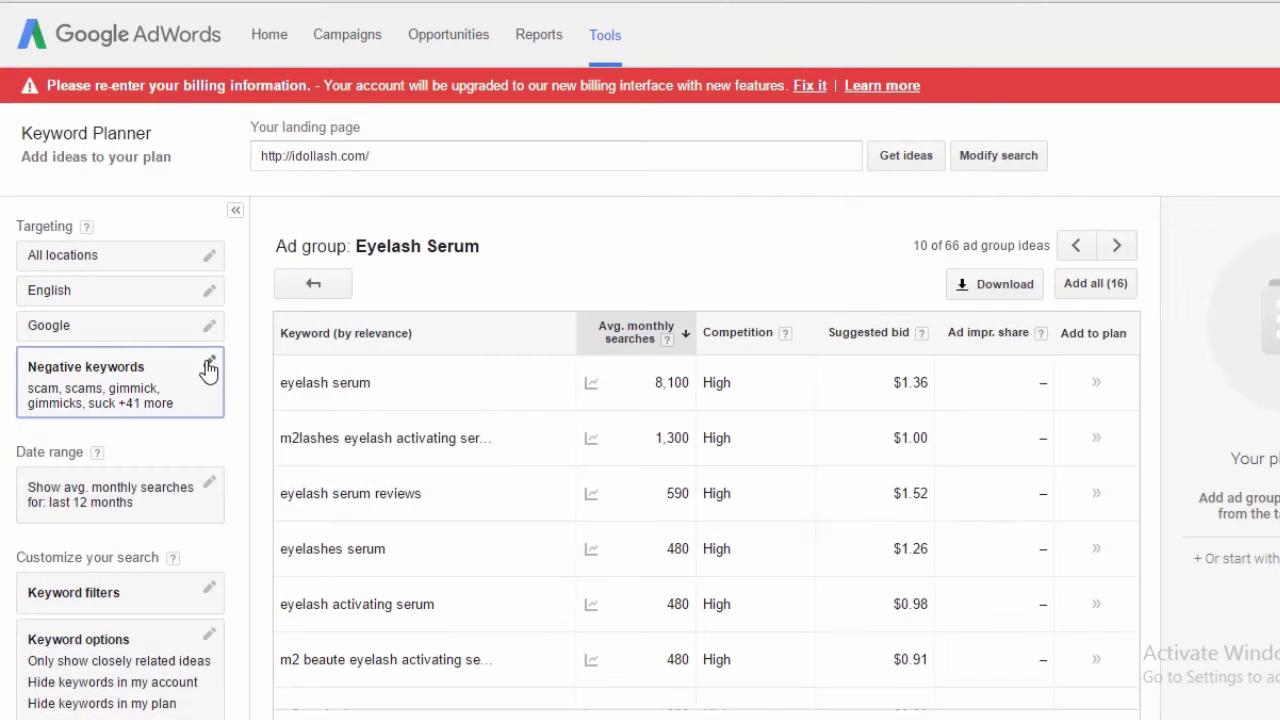
- Check the negative keywords entry without saving, and examine the Eyelash Serum keywords for brand terms such as "m2 beaute"
left_click(208, 366)
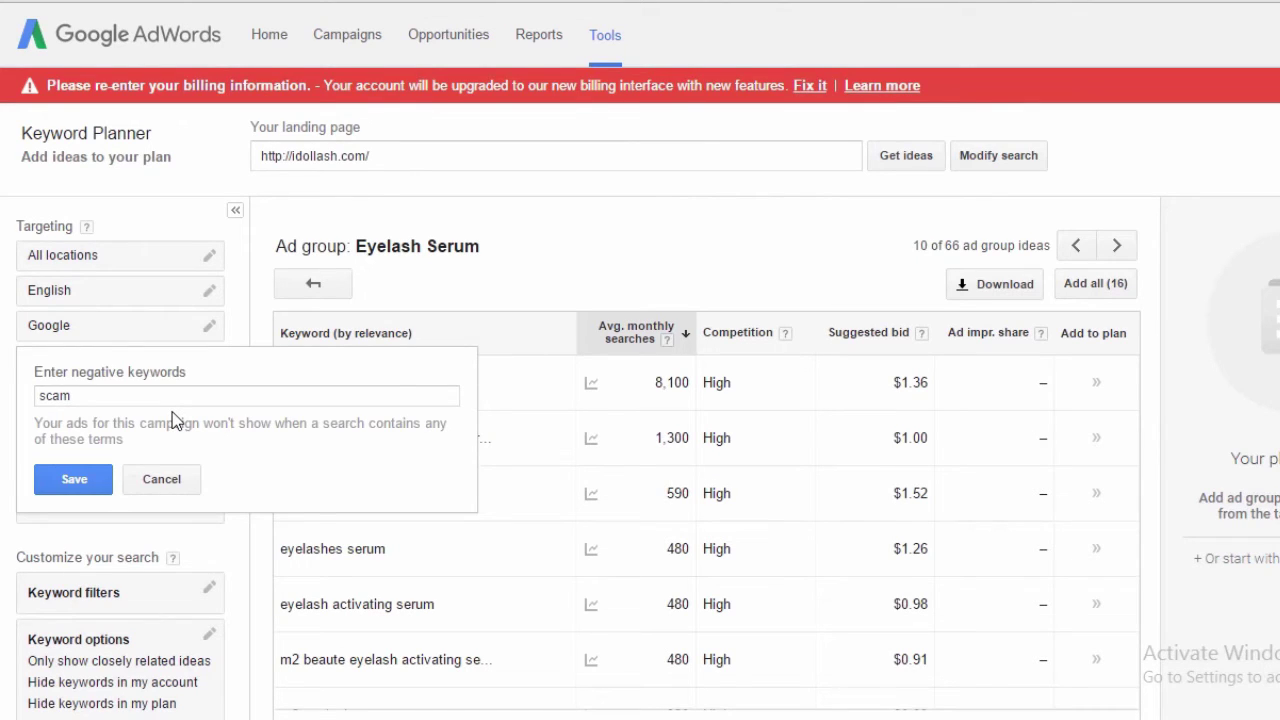
left_click(161, 479)
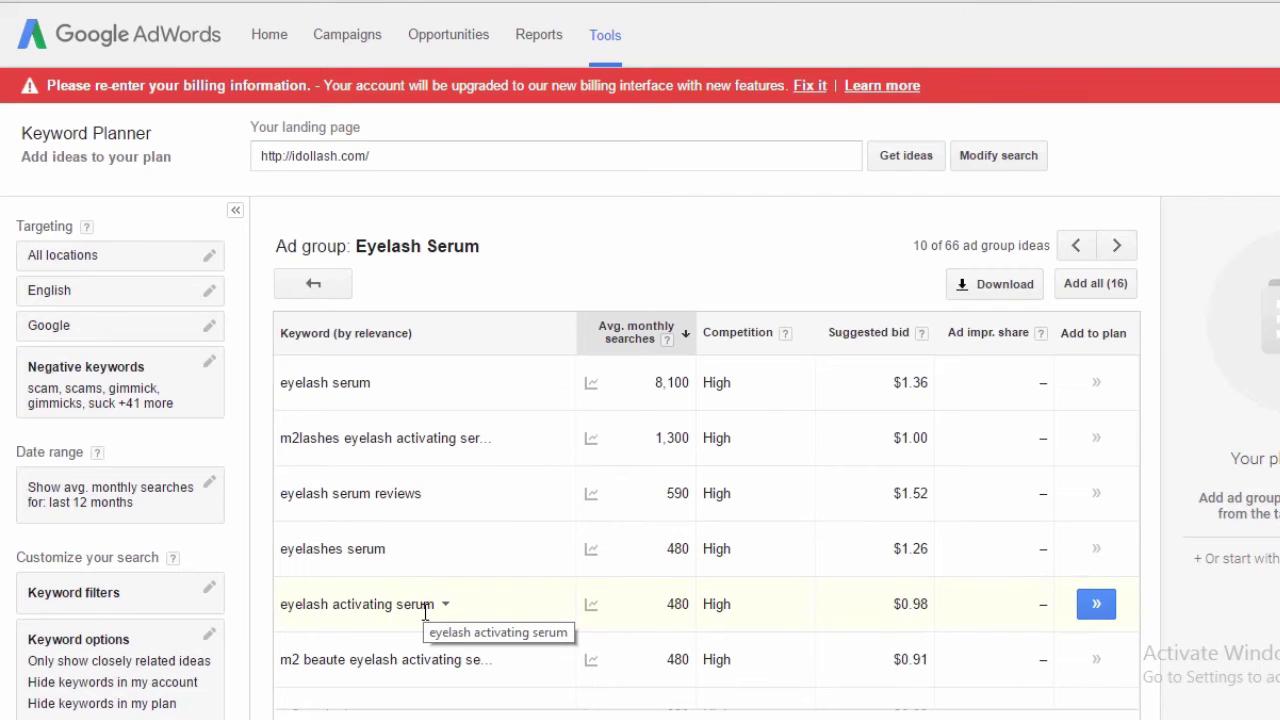
left_click_drag(281, 659, 360, 659)
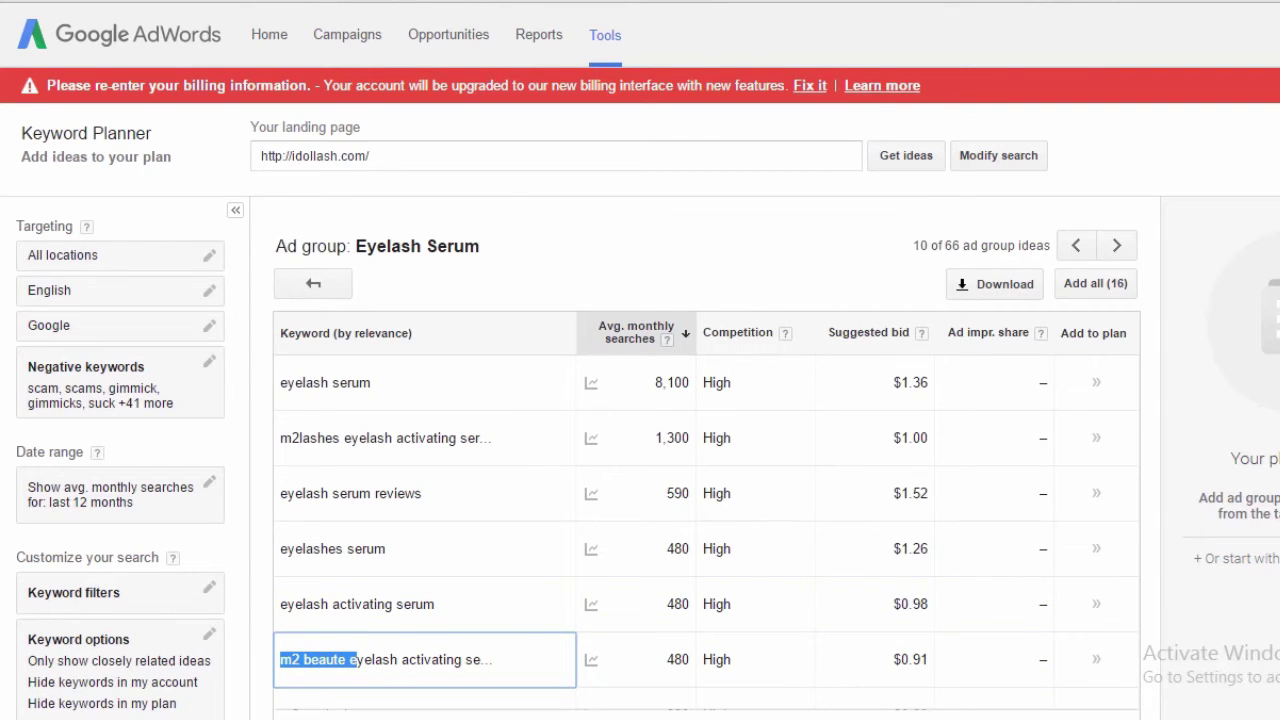
scroll(980, 537, "down", 5)
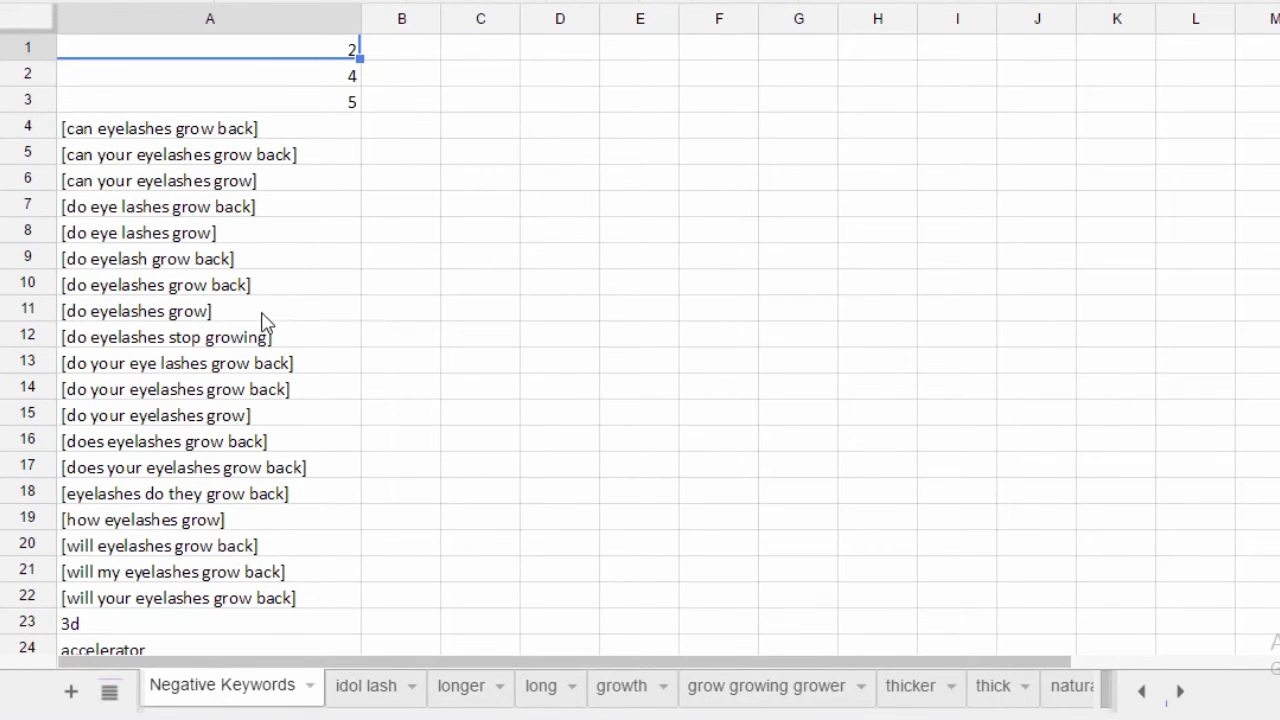
- Review the keyword spreadsheet's Negative Keywords, idol lash, longer, long and growth sheets
left_click(325, 310)
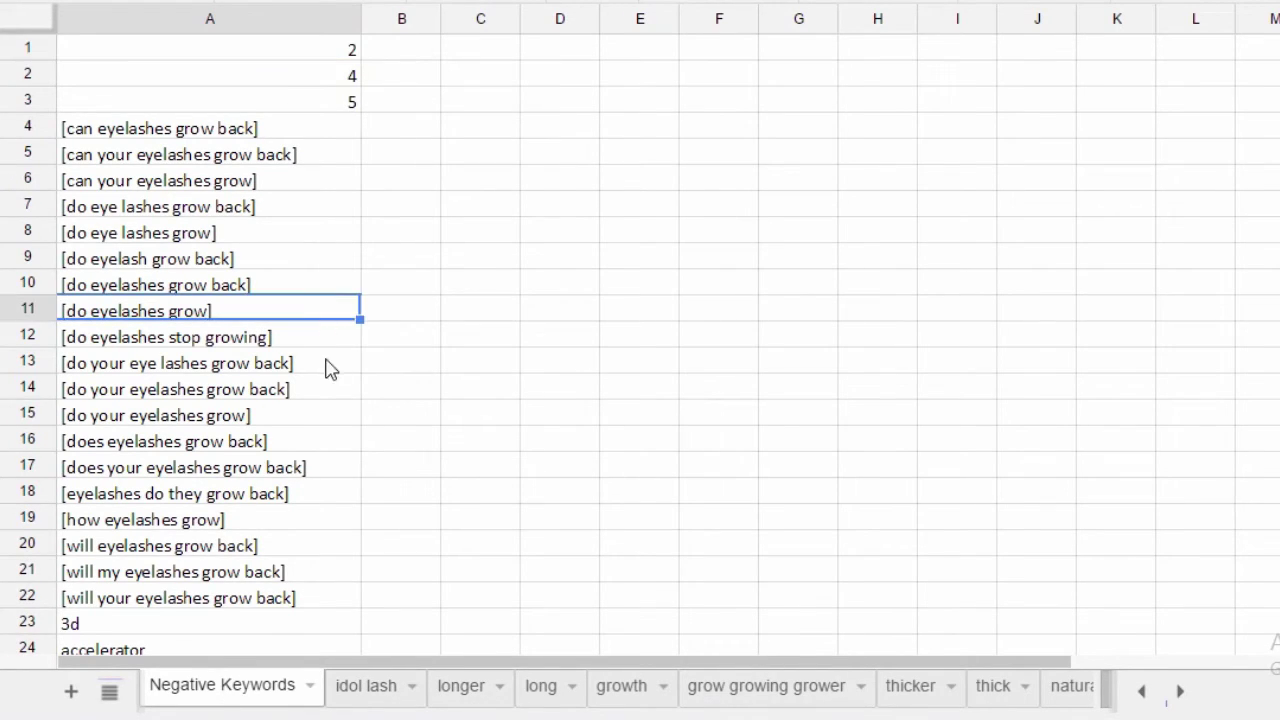
left_click(369, 700)
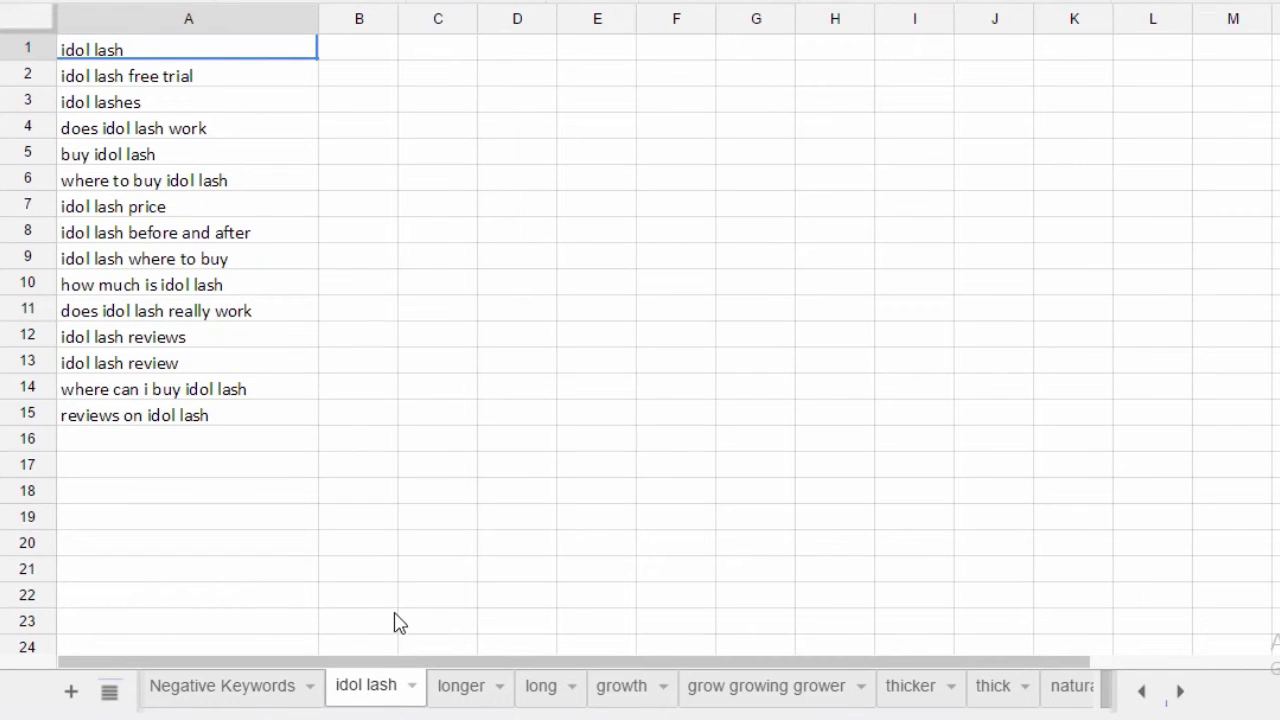
left_click(461, 690)
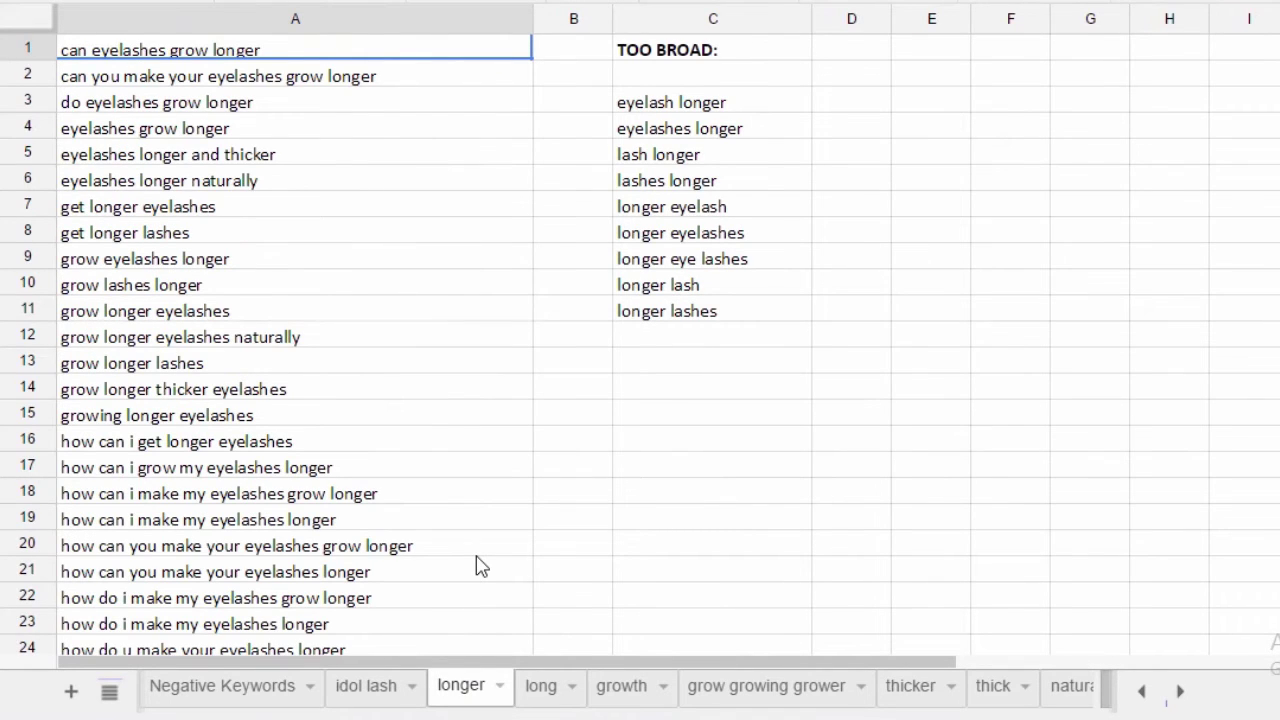
left_click(540, 690)
left_click(622, 686)
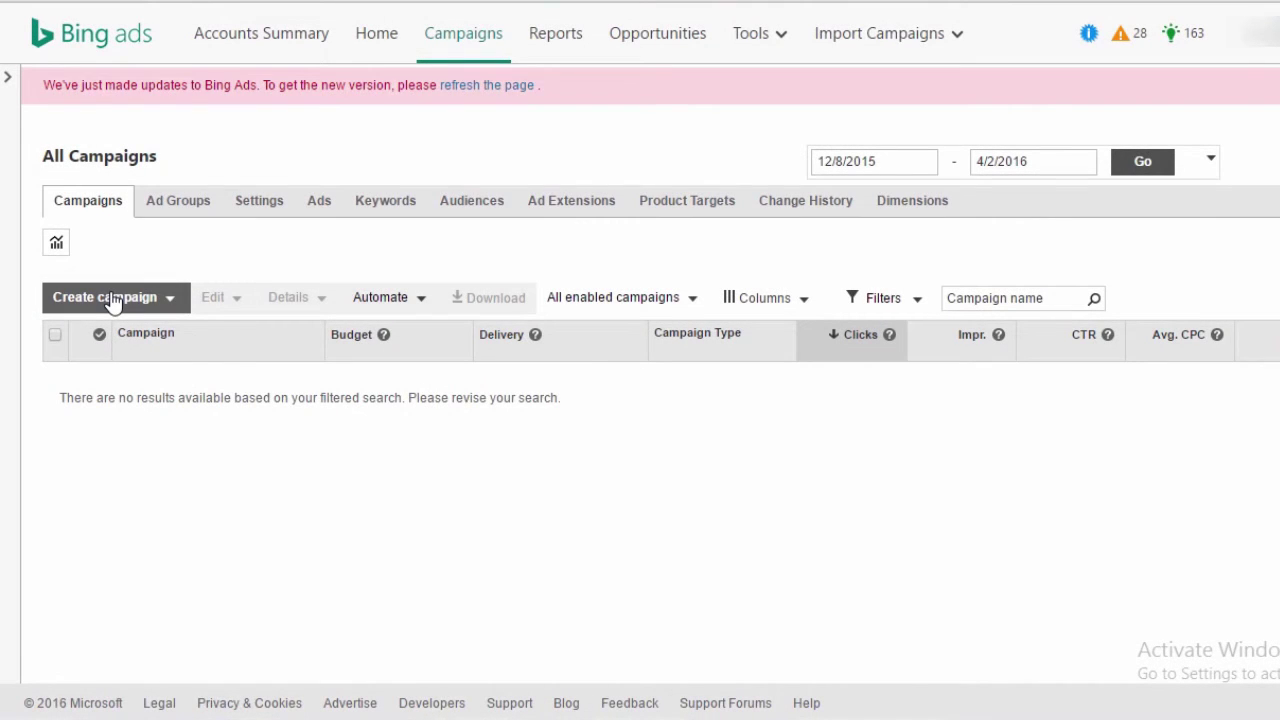
- Create campaign MarketHealth.IdolLash.$40.C0408 with a 15.00 USD daily budget and an "Idol Lash® Free Offer" text ad using the Idol Lash affiliate tracking link
left_click(113, 300)
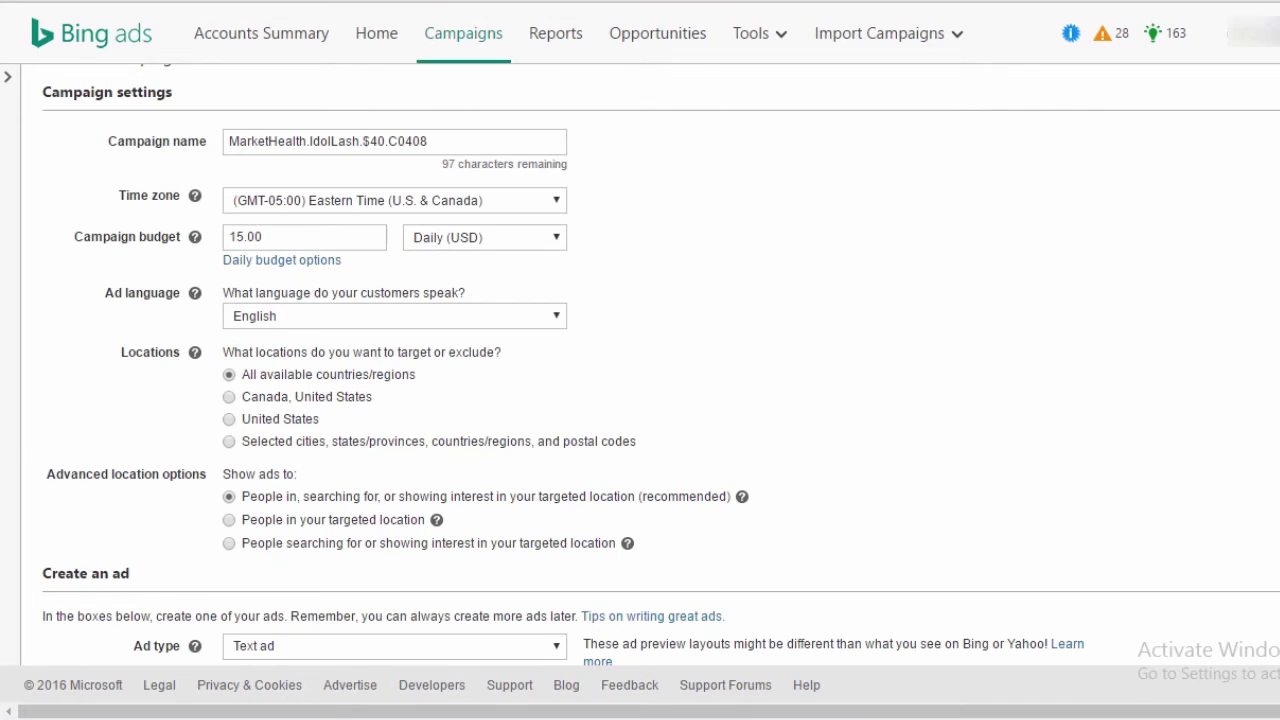
scroll(661, 373, "down", 4)
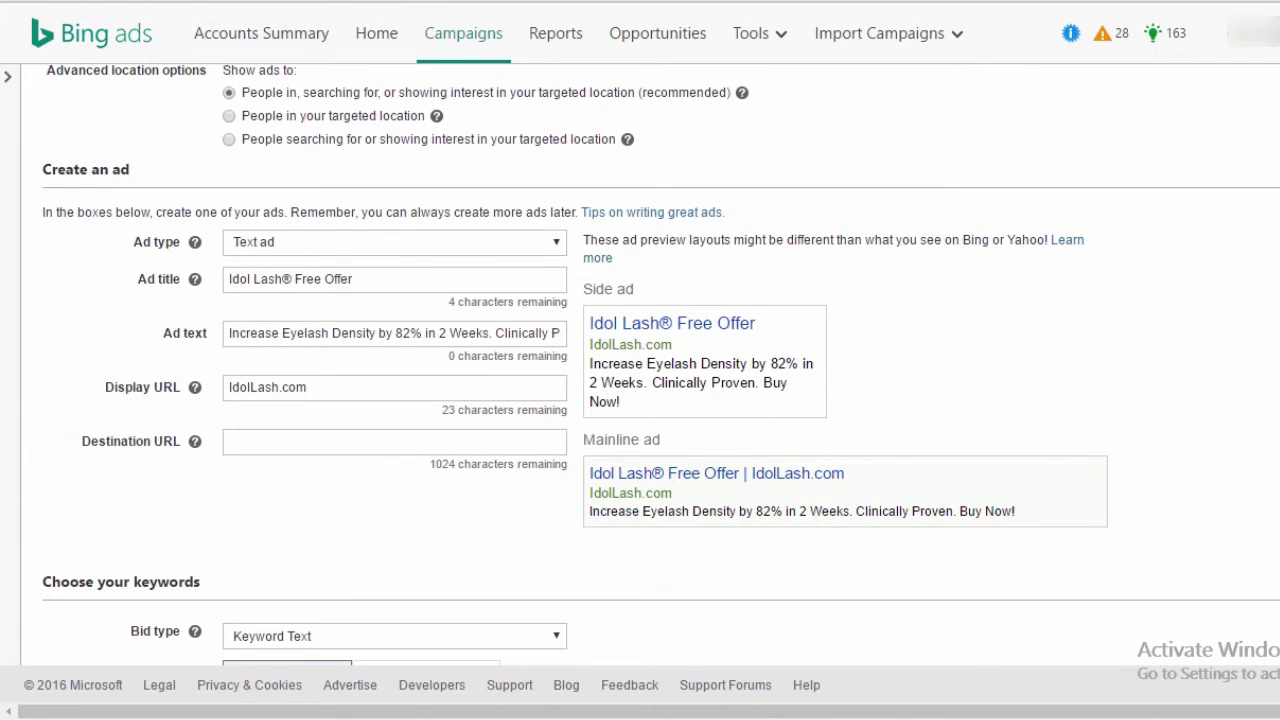
left_click(445, 281)
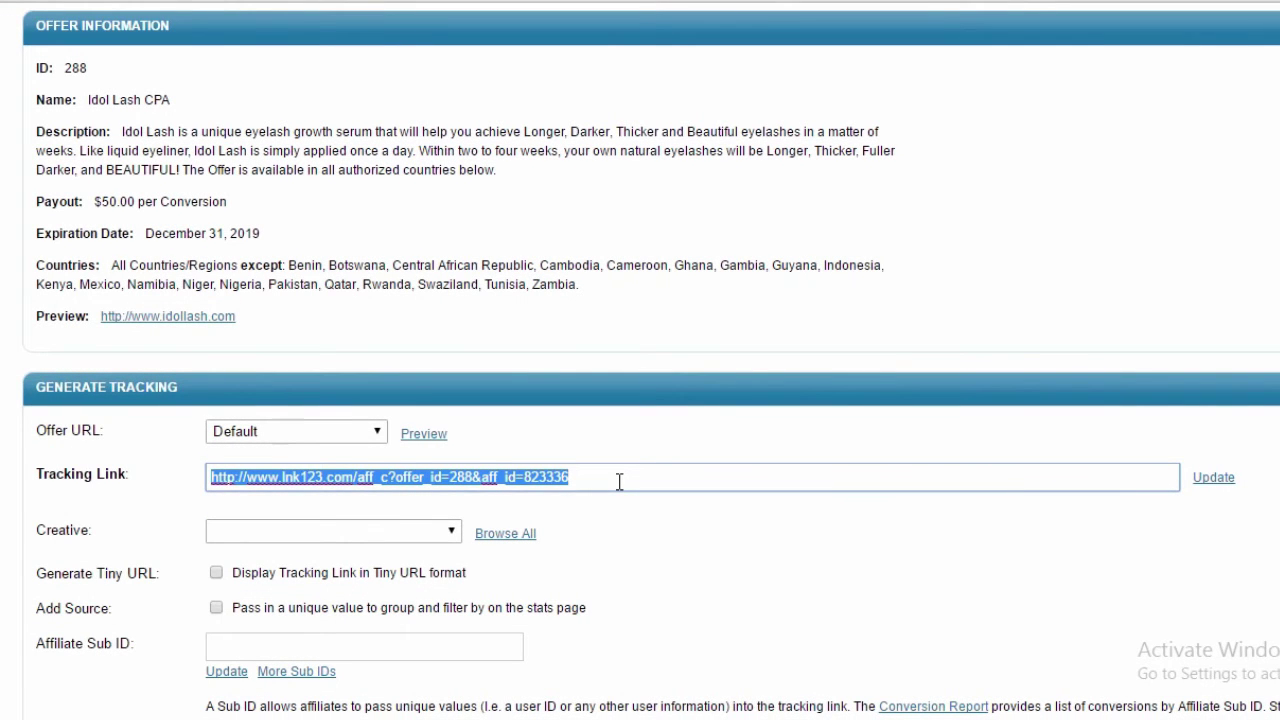
left_click(619, 481)
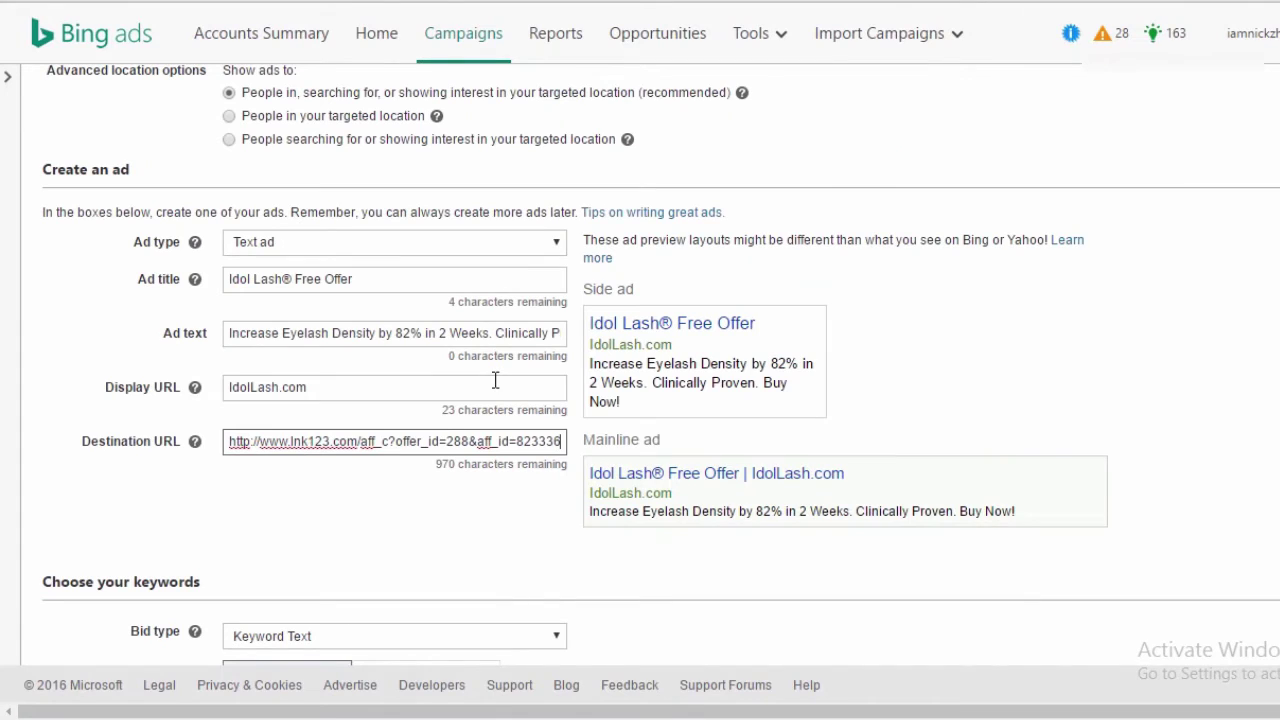
- Copy the keywords in A1:A15 of the spreadsheet's idol lash sheet for the campaign's keyword list
scroll(494, 381, "down", 5)
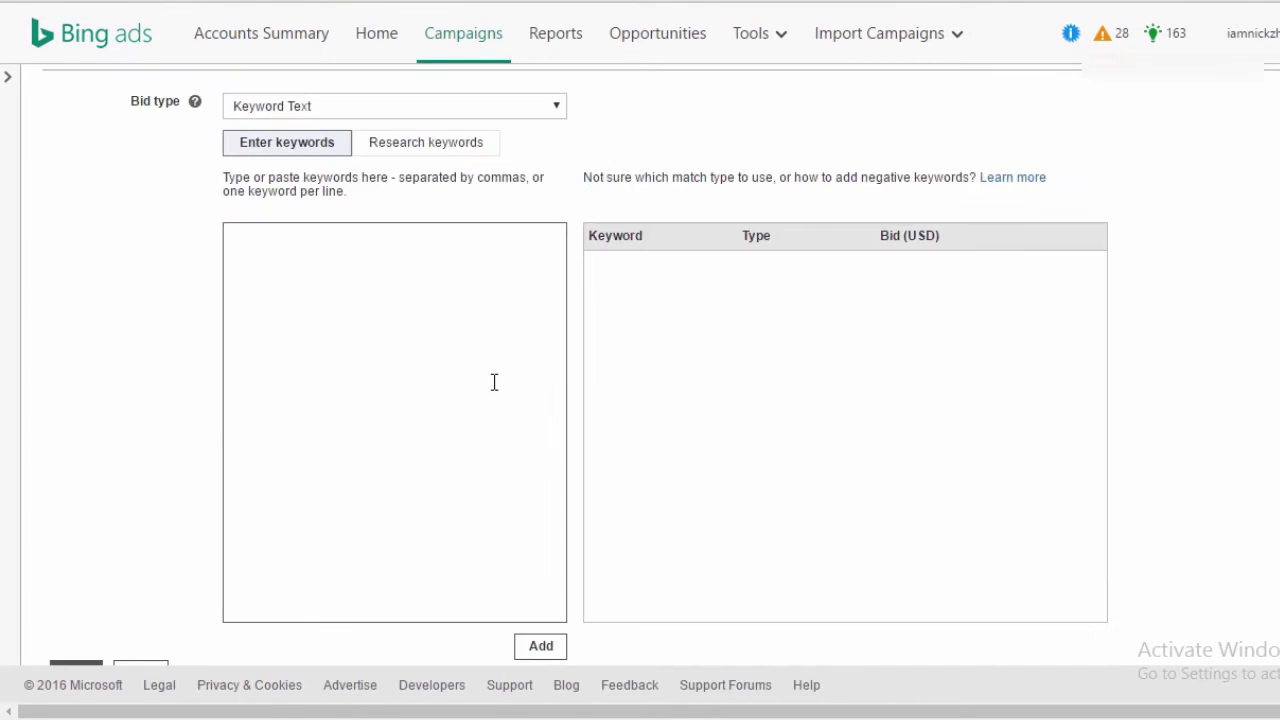
left_click(494, 381)
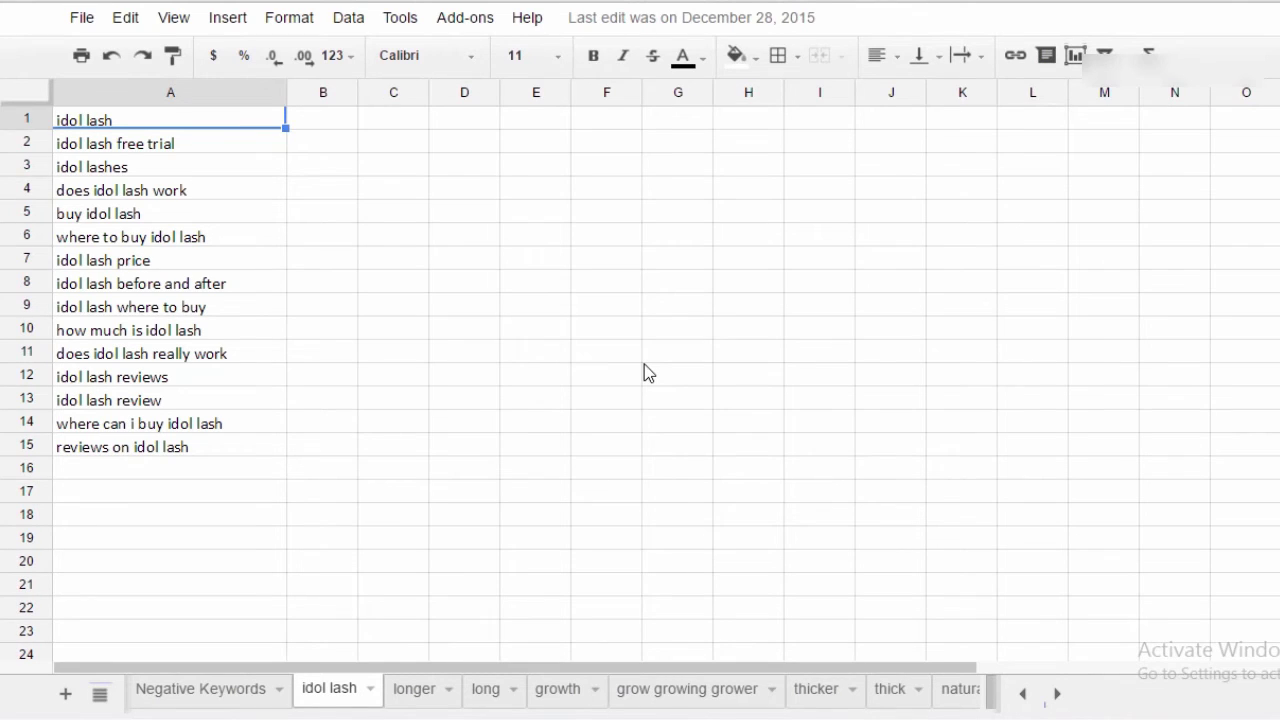
left_click(281, 443, "shift")
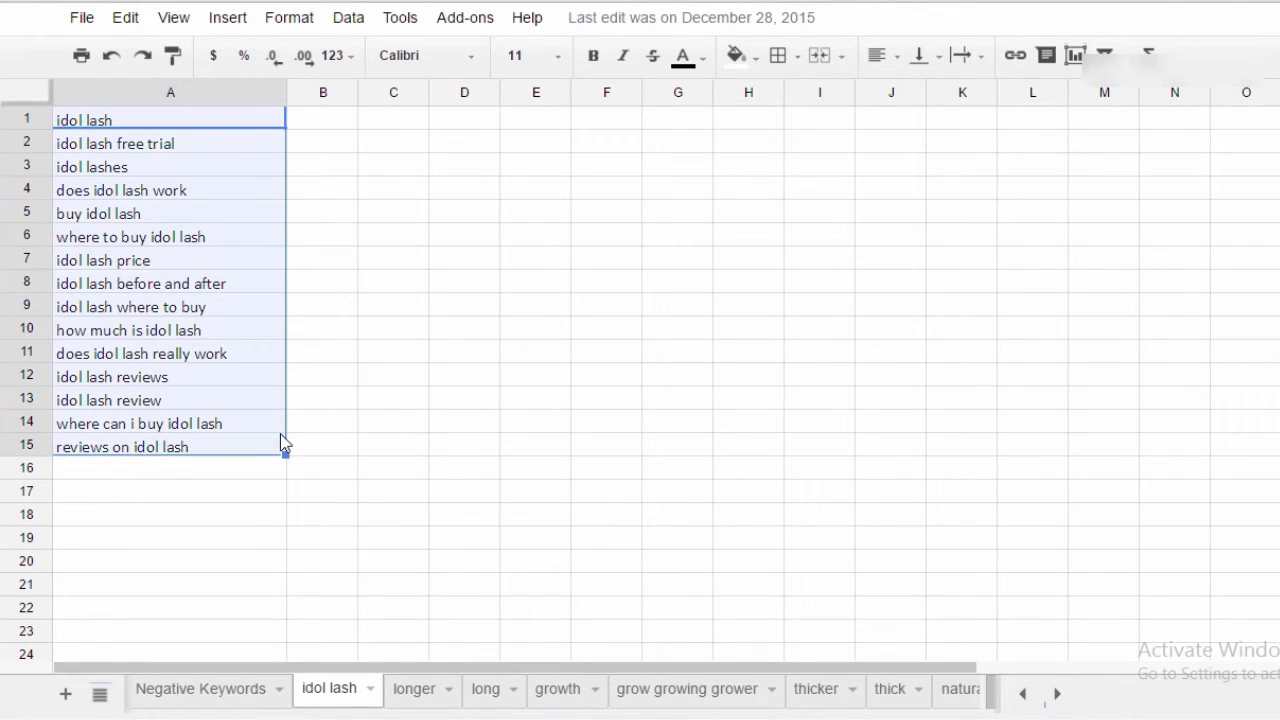
key("ctrl+c")
- Switch to MP Keyword Wrapper, wrap the copied idol lash keywords, and select the whole Phrase & Exact Match list
key("alt+Tab")
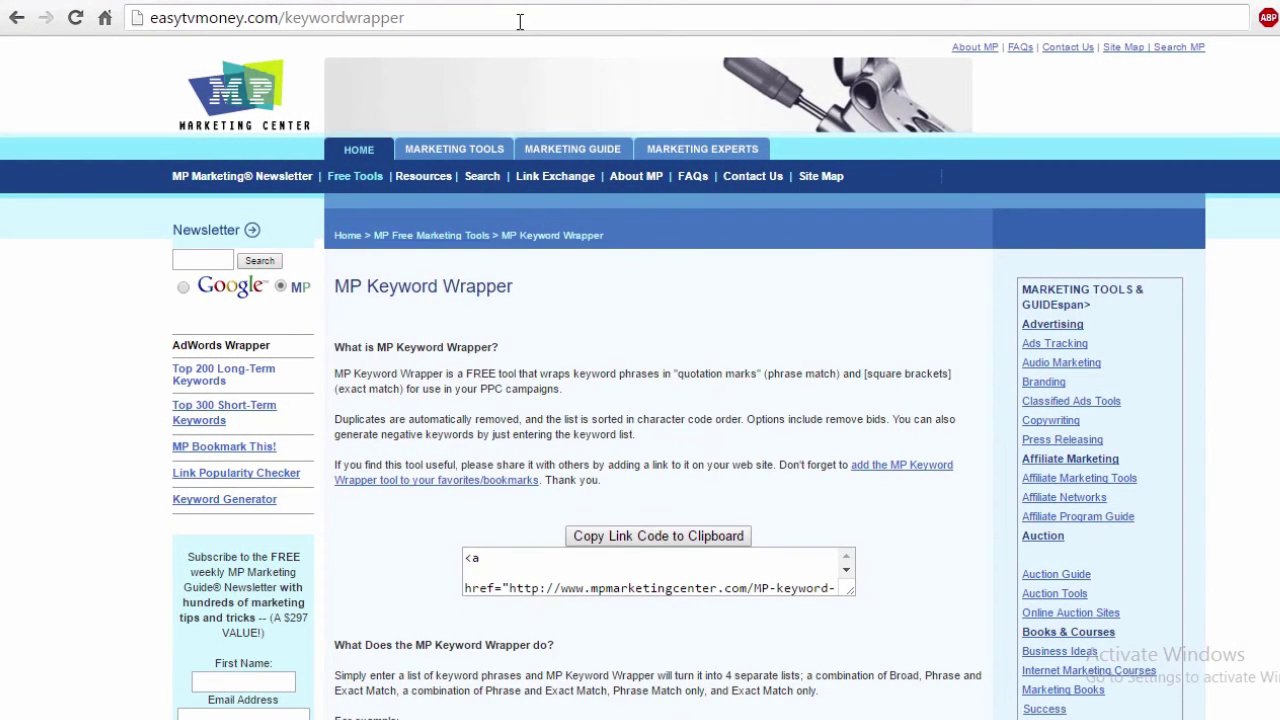
scroll(640, 400, "down", 10)
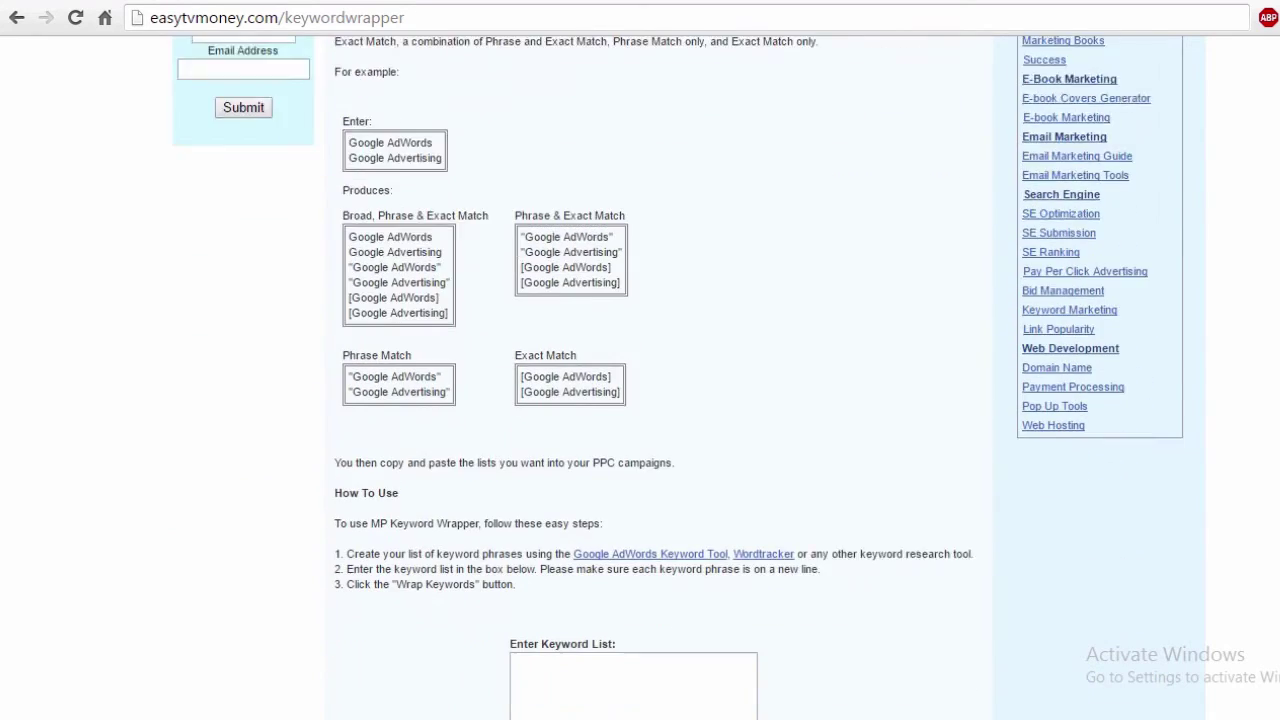
left_click(593, 338)
key("ctrl+v")
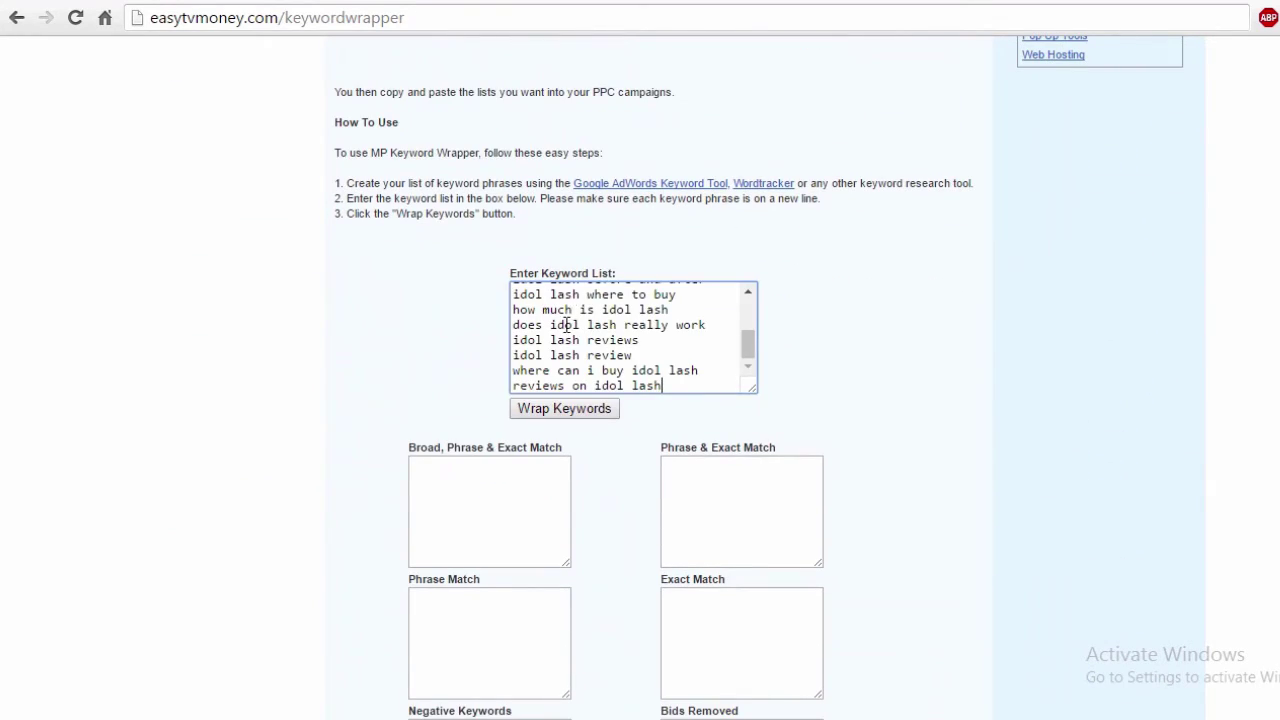
left_click(553, 410)
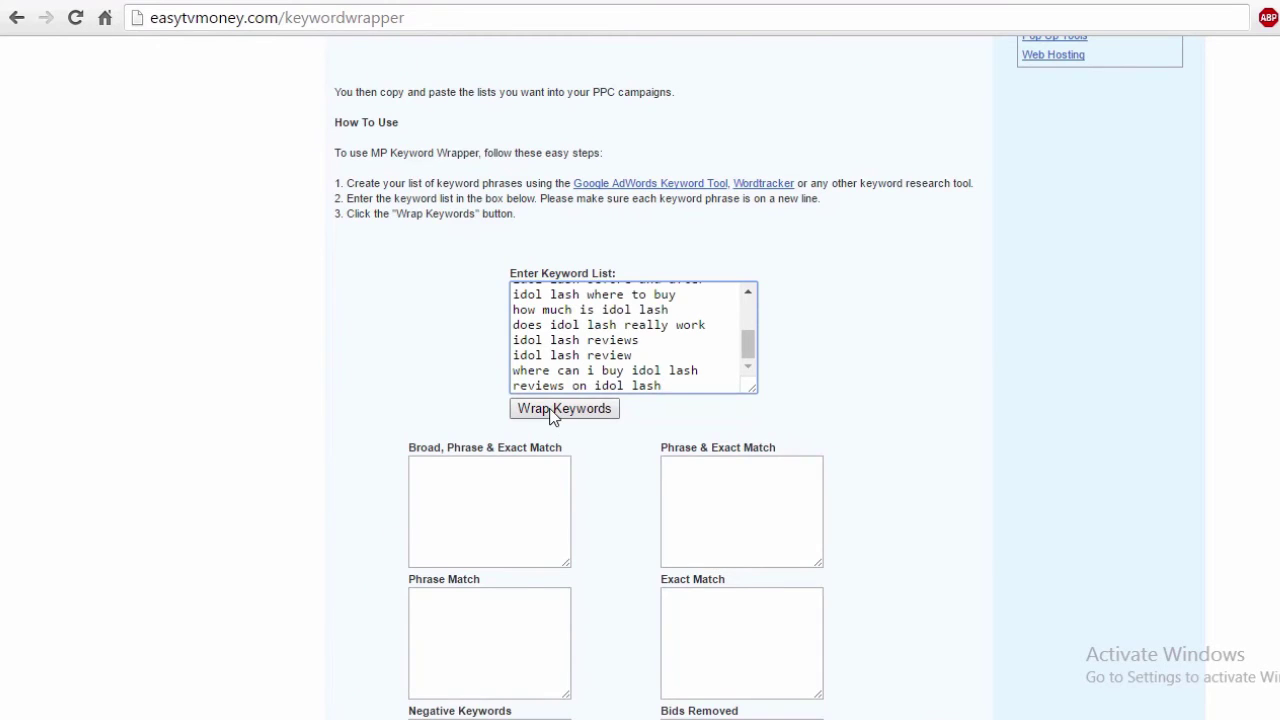
scroll(566, 329, "down", 3)
left_click(706, 334)
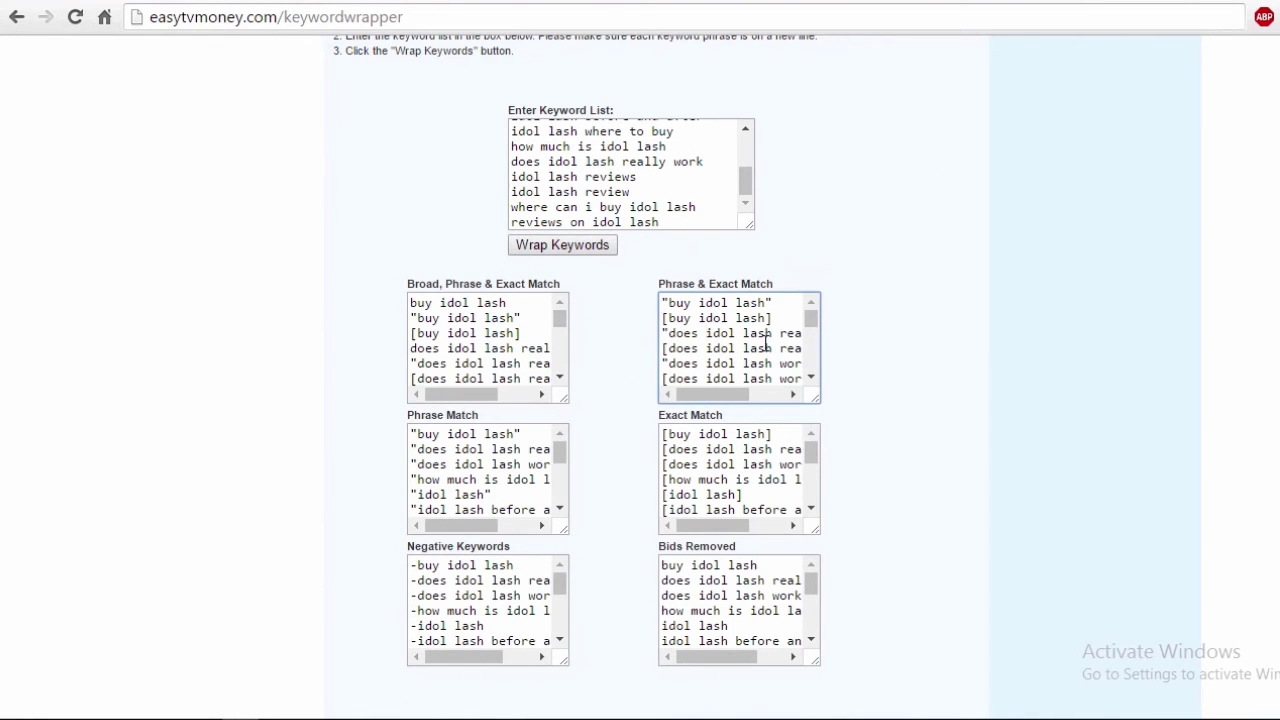
key("ctrl+a")
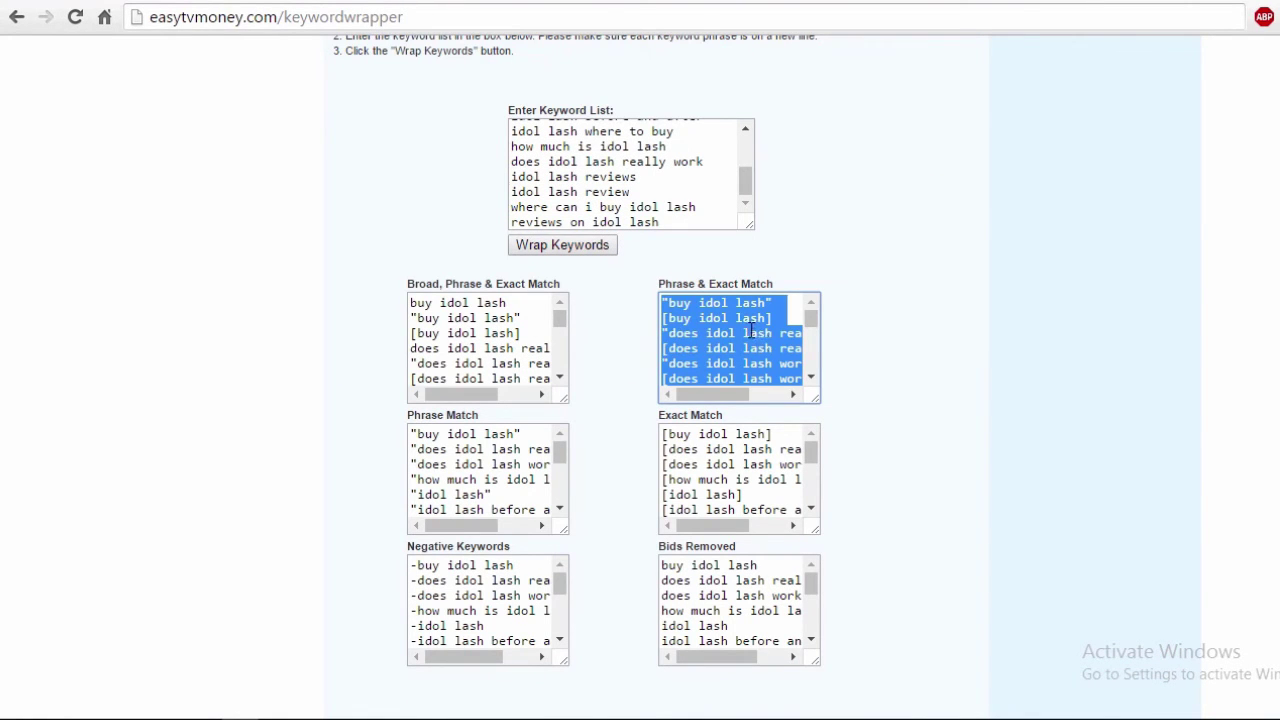
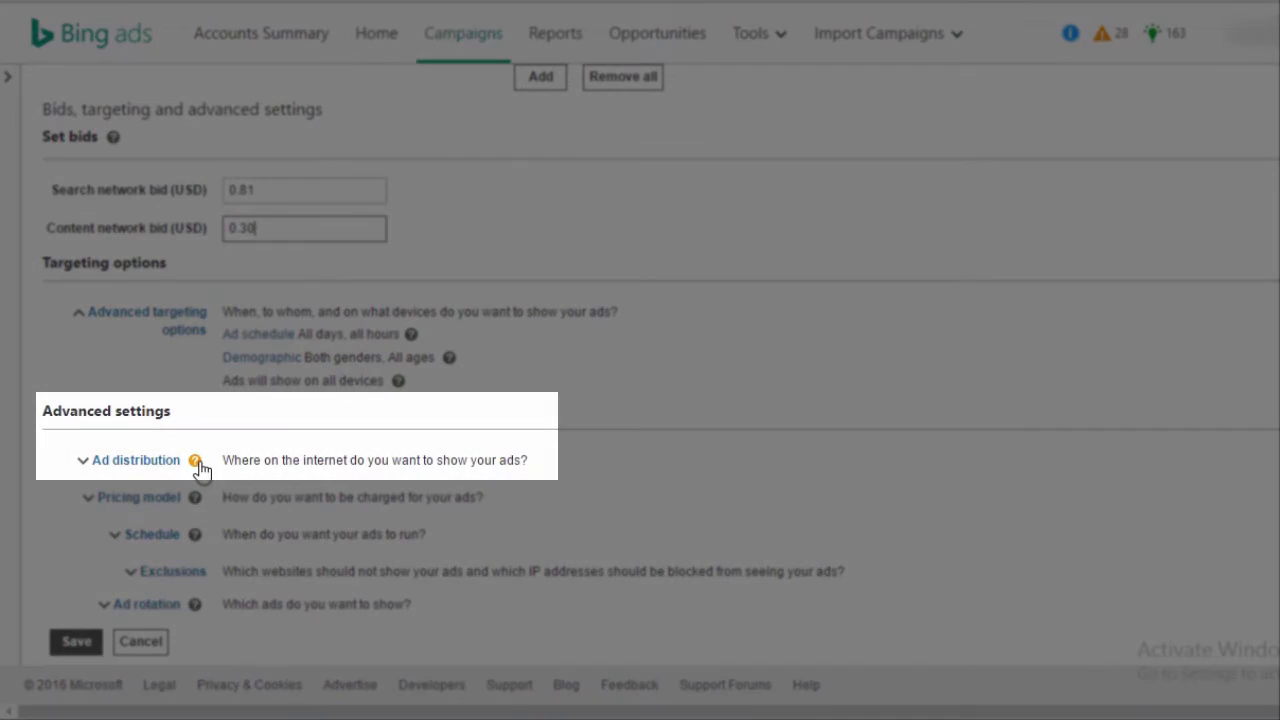
- Limit the Bing Ads campaign's ad distribution to all search networks without the content network, rotate ads more evenly, and save the campaign
left_click(145, 460)
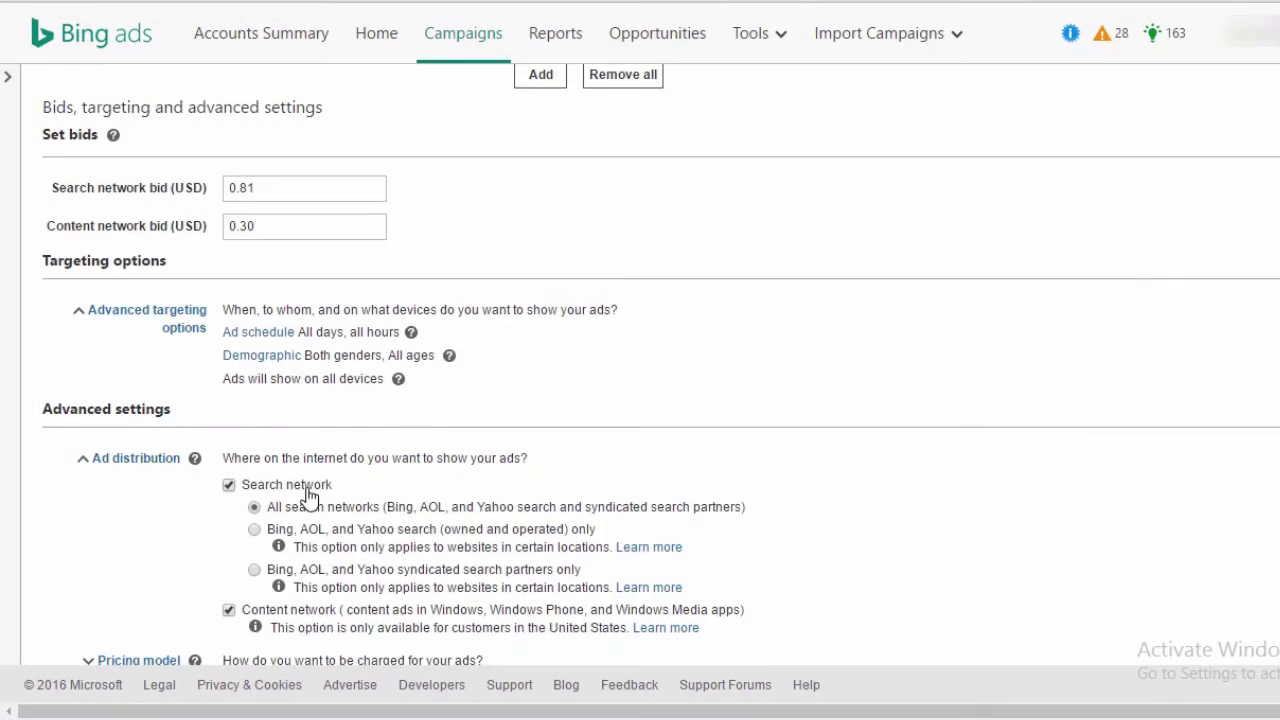
scroll(309, 503, "down", 2)
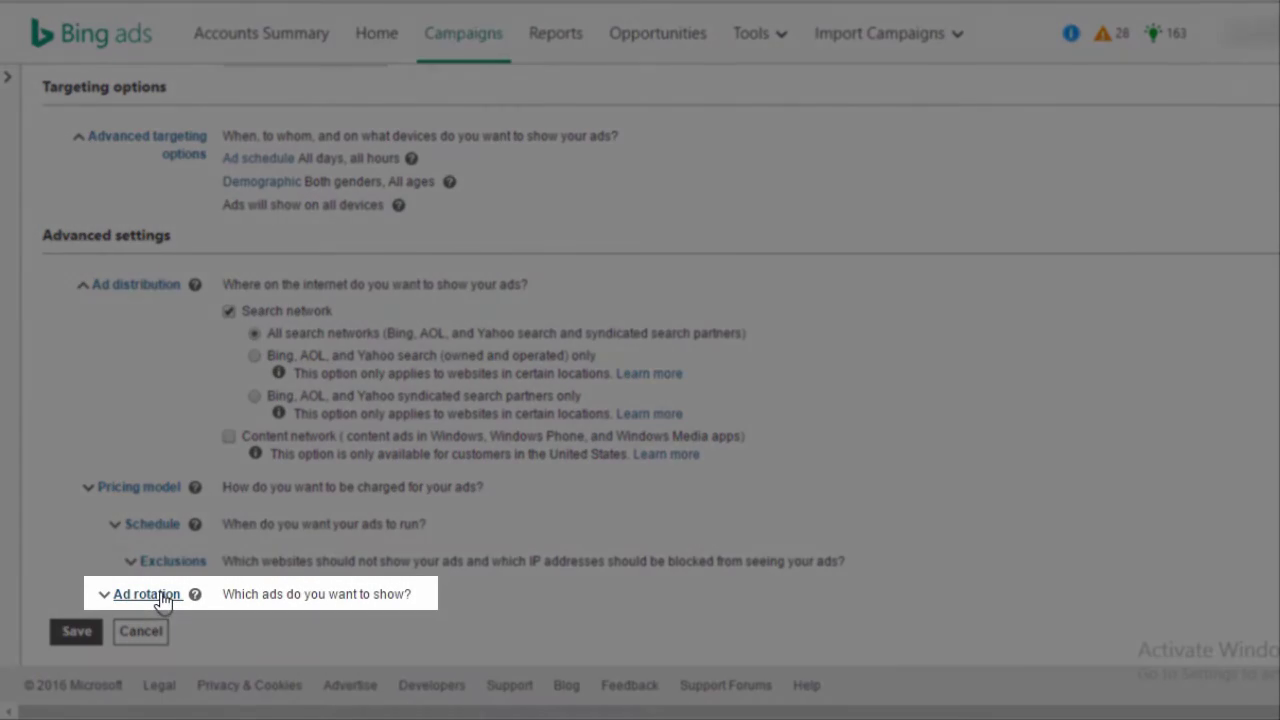
left_click(163, 593)
scroll(296, 597, "down", 1)
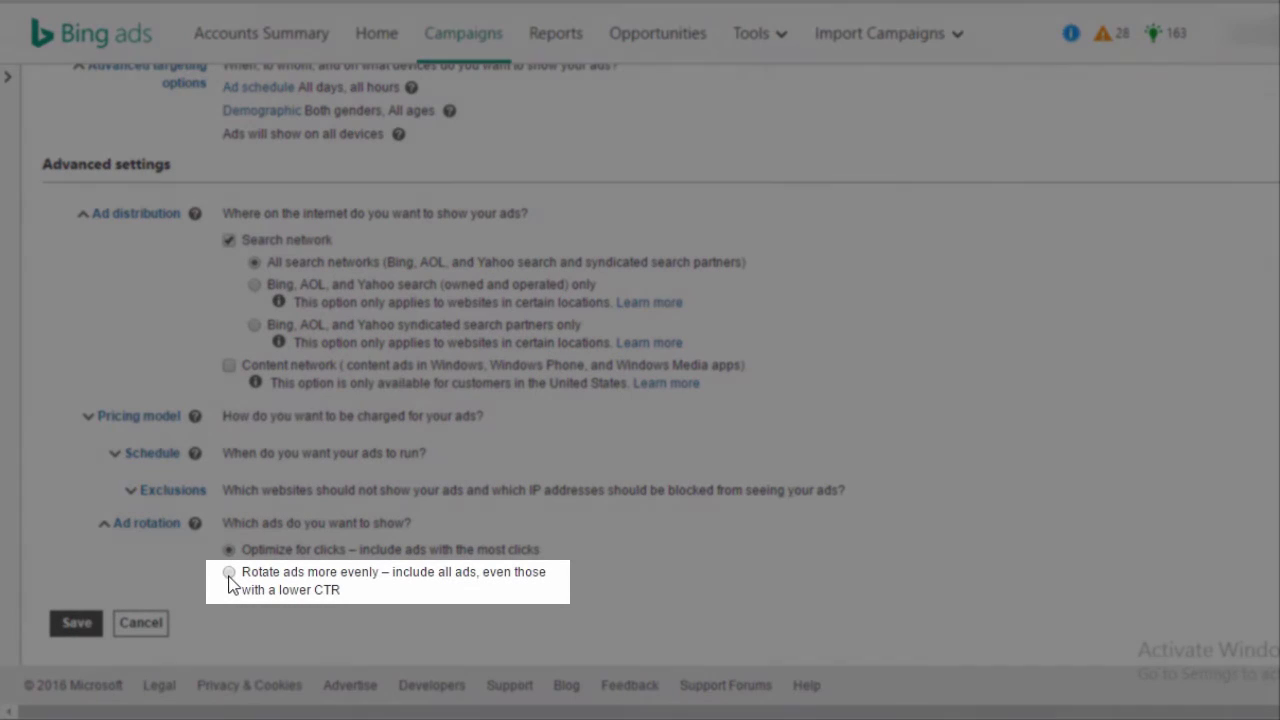
left_click(229, 574)
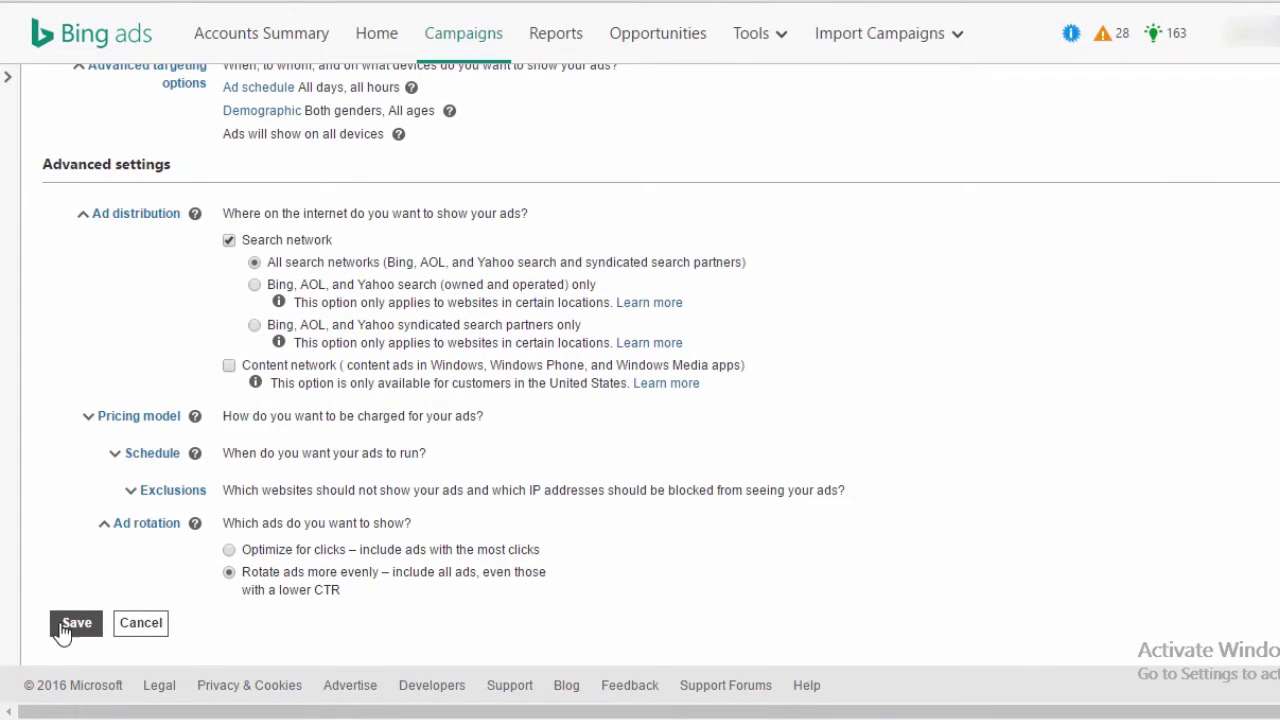
left_click(70, 623)
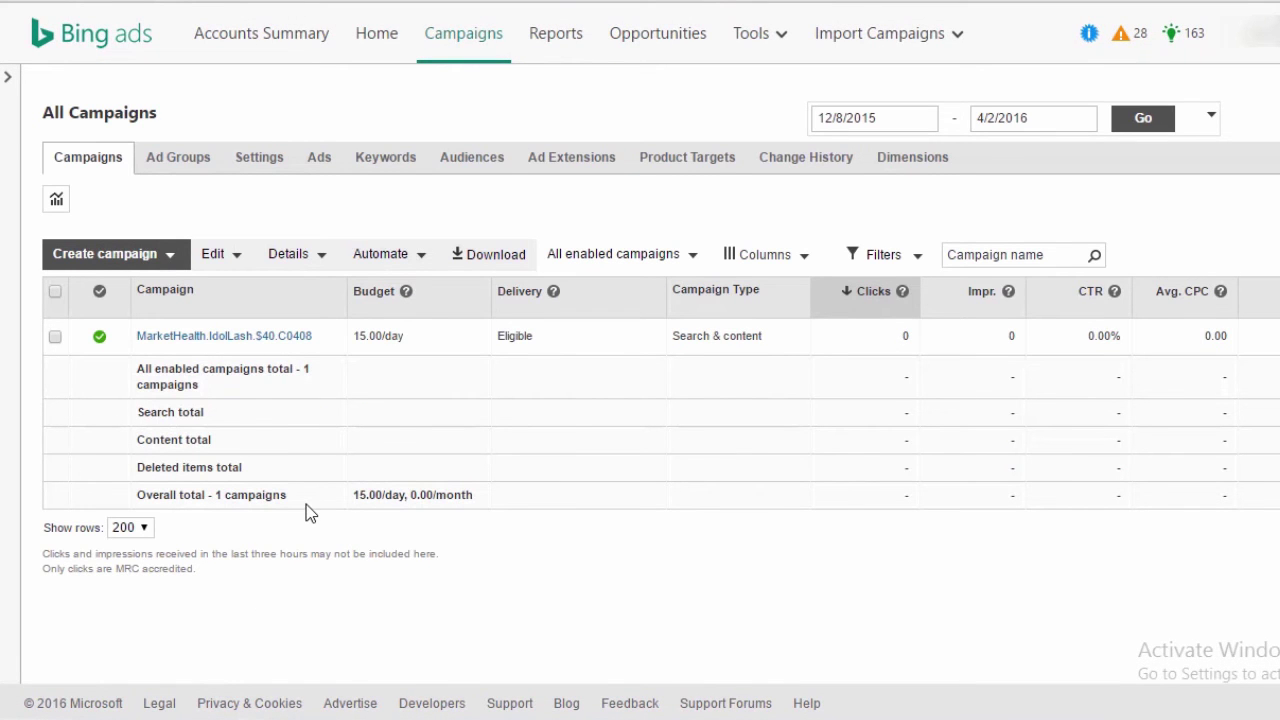
- Open the MarketHealth.IdolLash.$40.C0408 campaign and rename its ad group as idol lash
left_click(287, 345)
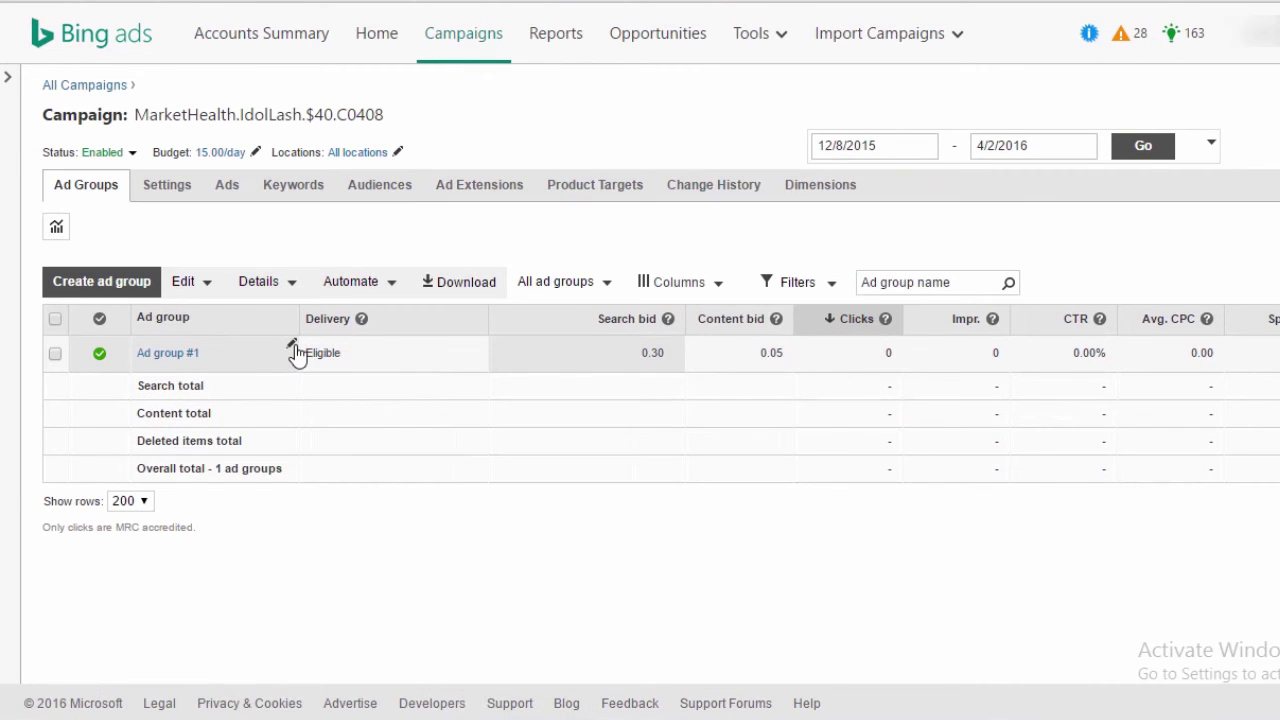
left_click(291, 345)
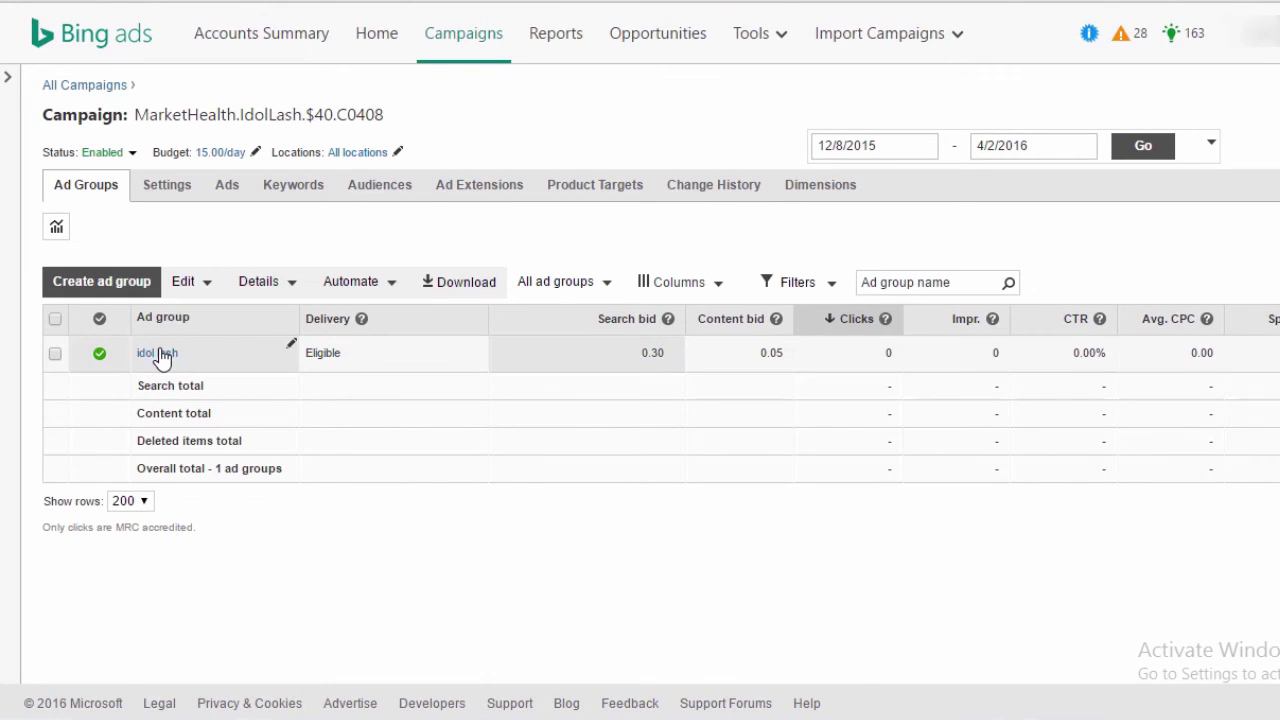
- Set the current bids of all keywords in the idol lash ad group to 0.30 USD
left_click(158, 354)
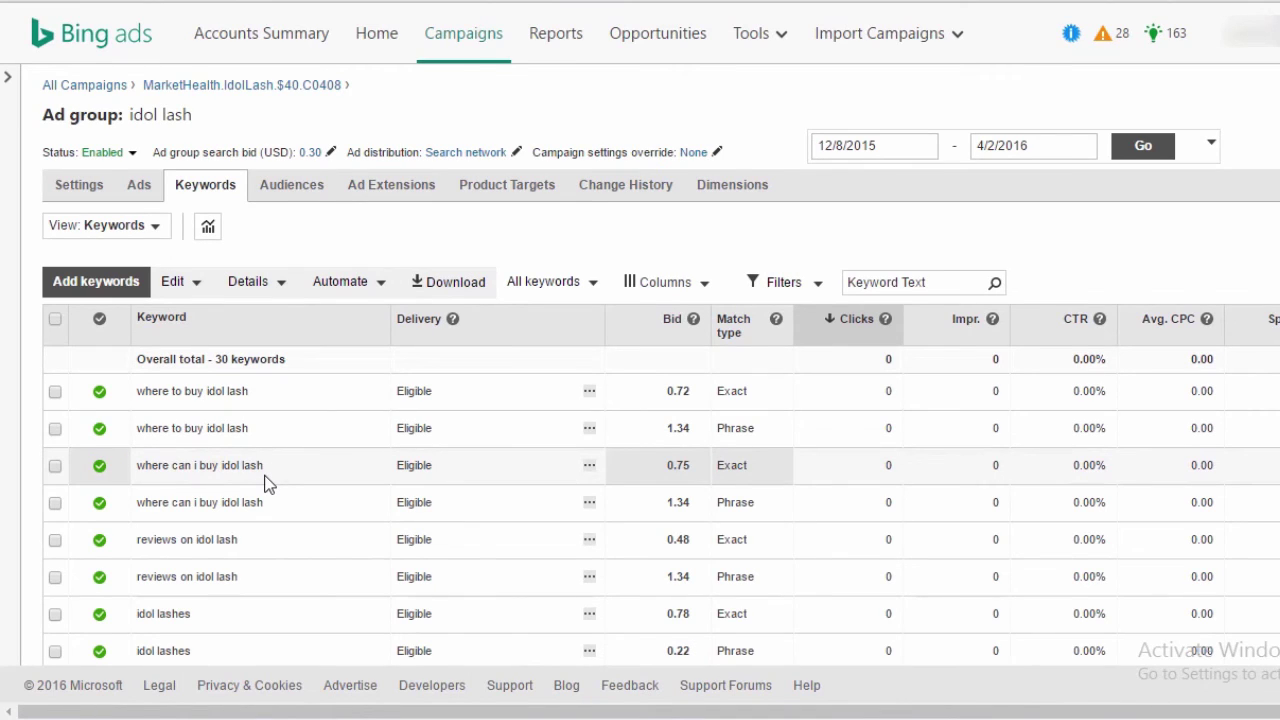
left_click(55, 320)
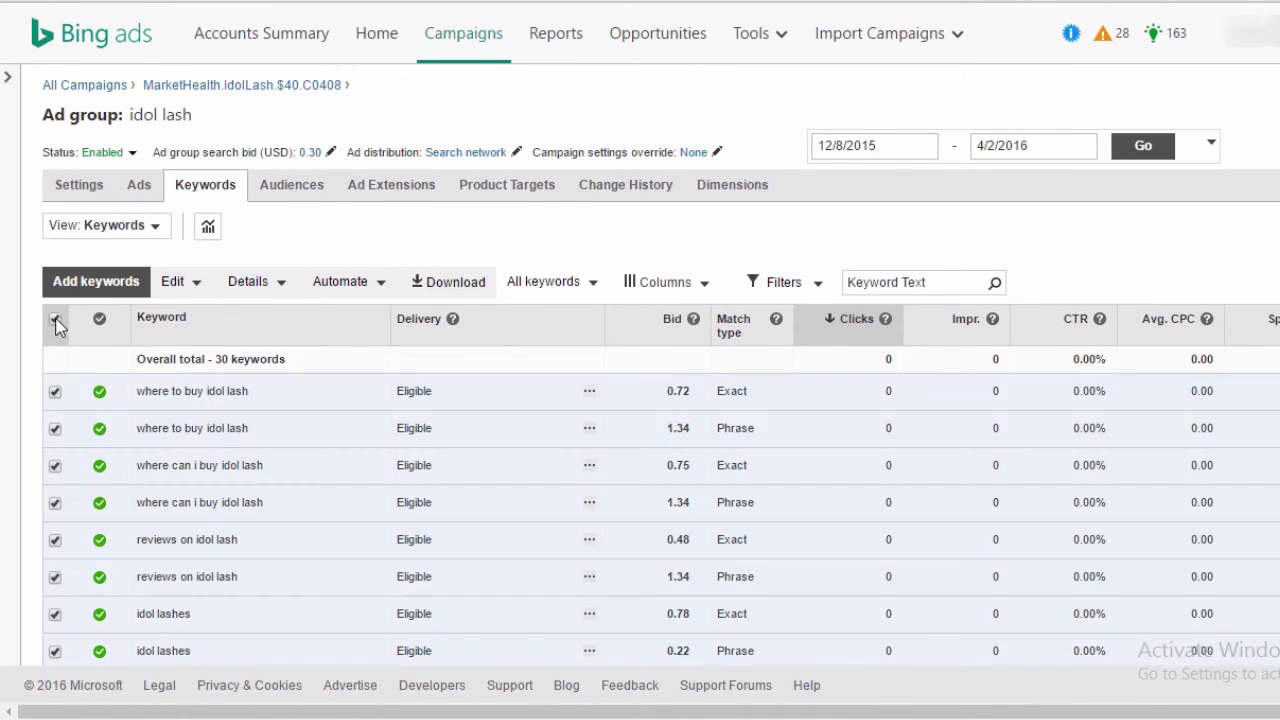
left_click(195, 290)
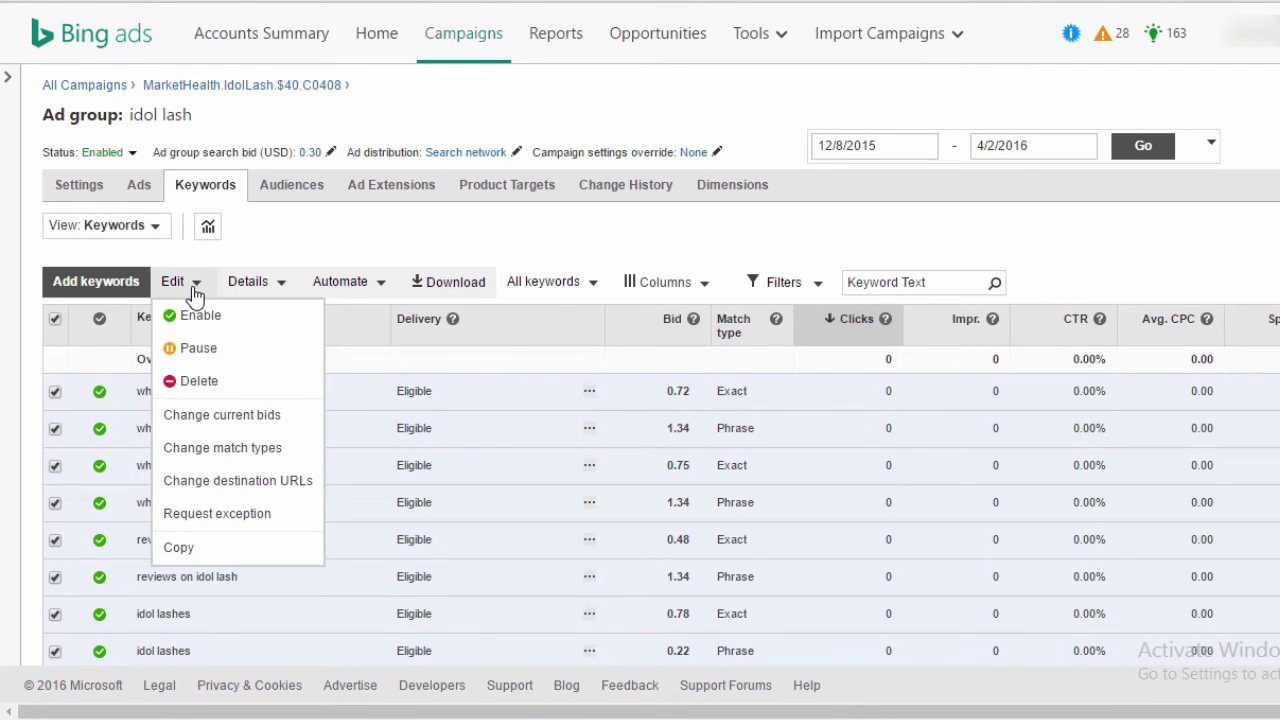
left_click(235, 425)
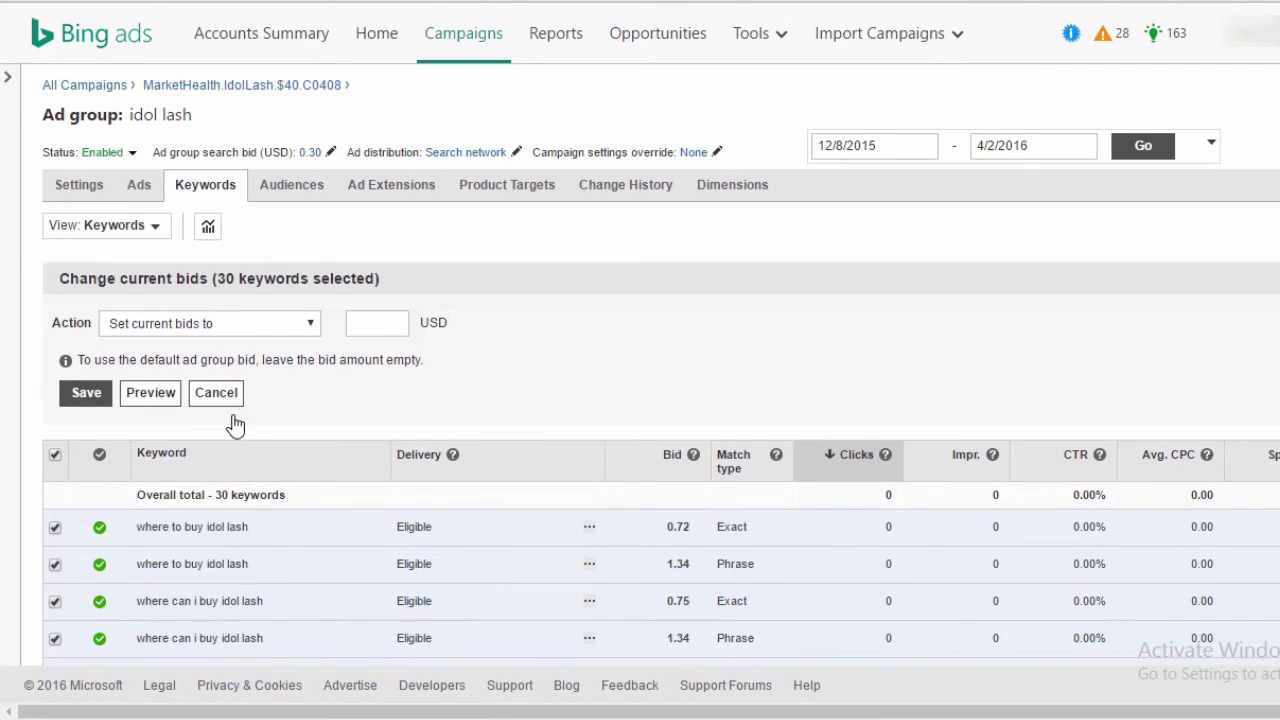
left_click(308, 328)
left_click(364, 326)
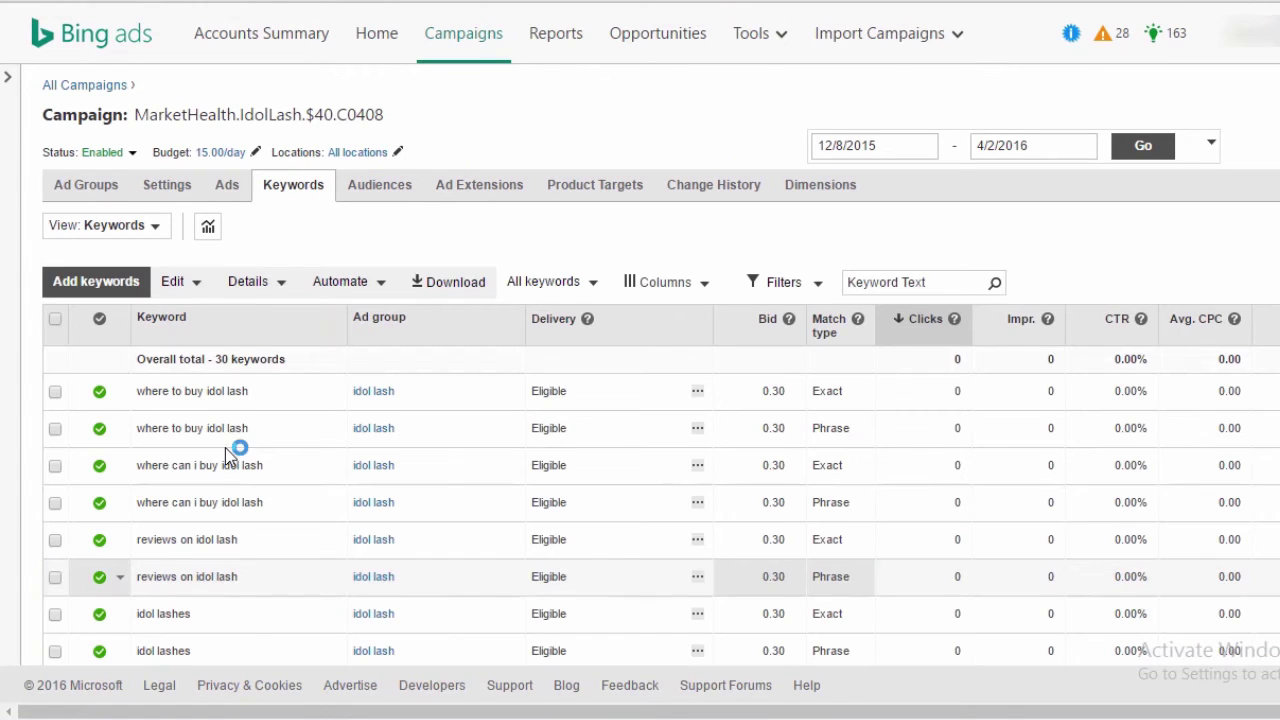
- Open the entry form for adding campaign-level negative keywords
left_click(150, 228)
left_click(150, 230)
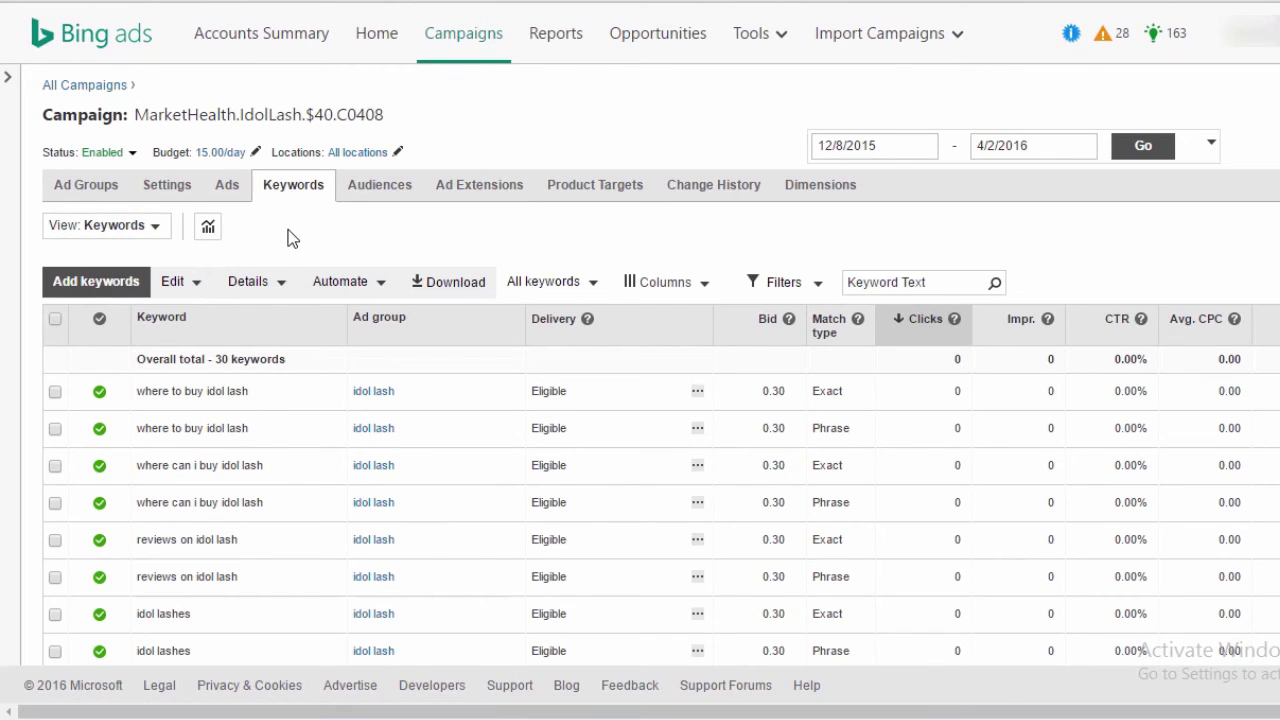
left_click(128, 239)
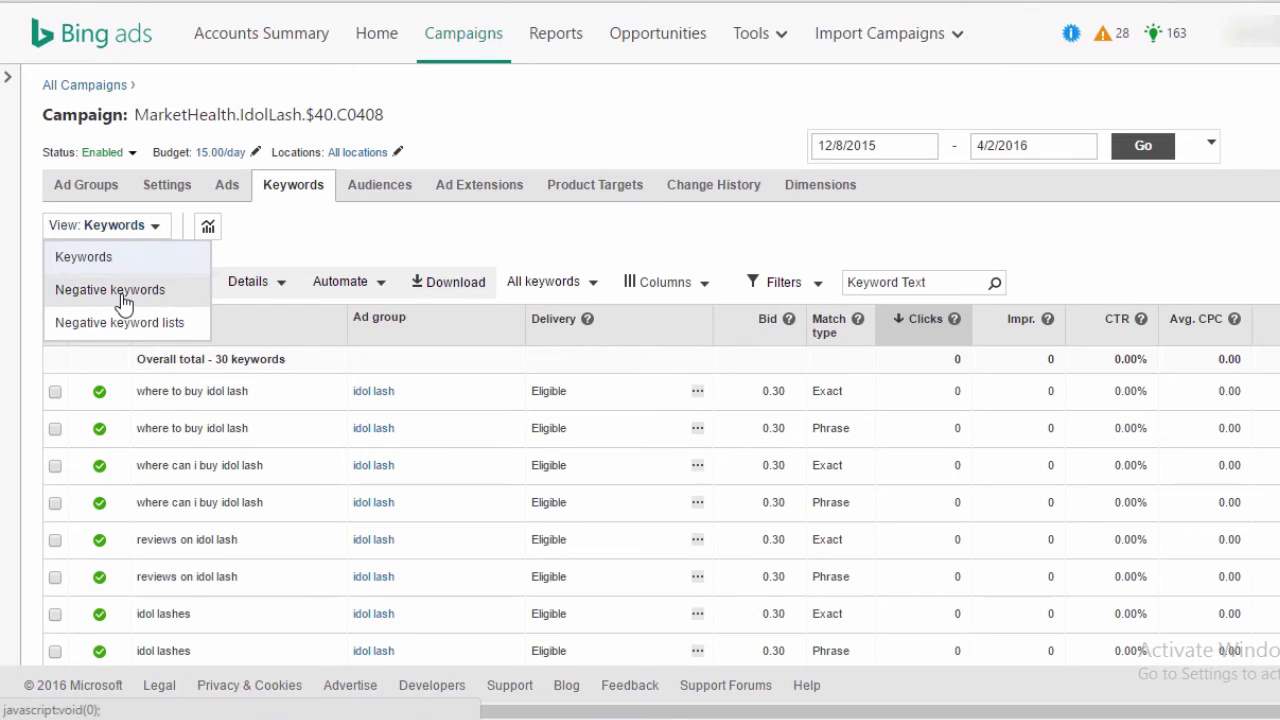
left_click(110, 290)
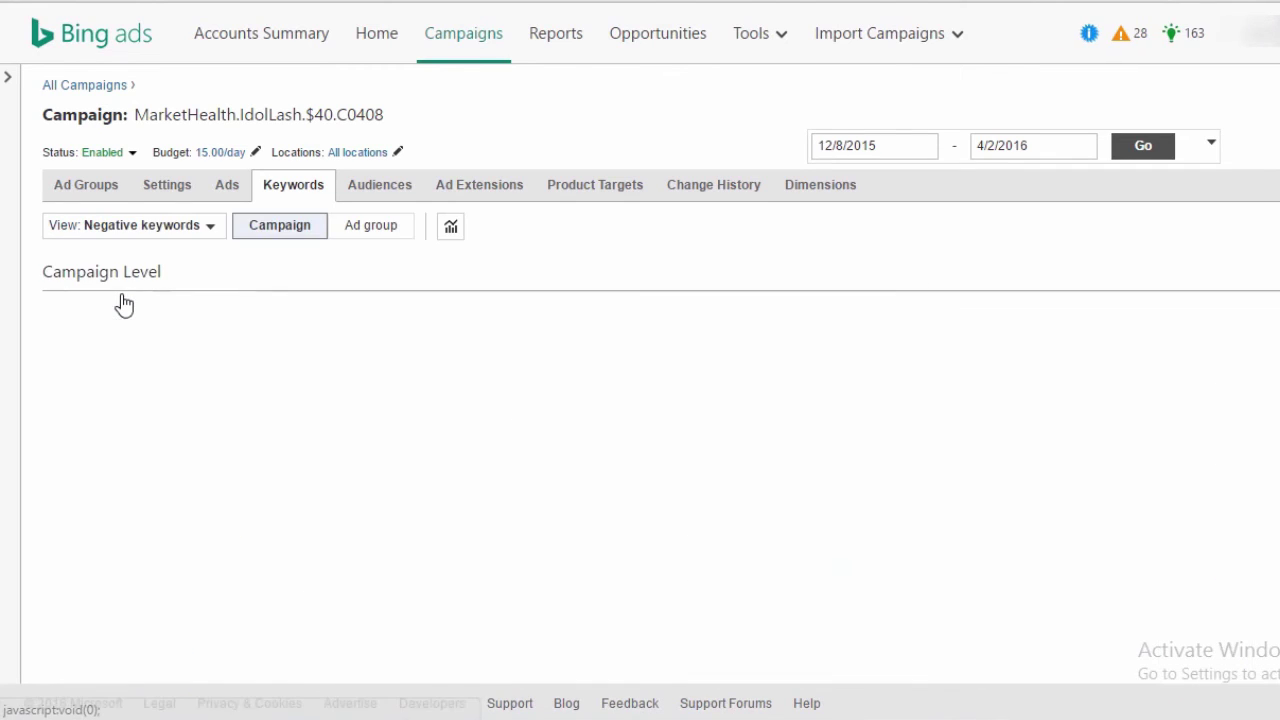
left_click(157, 331)
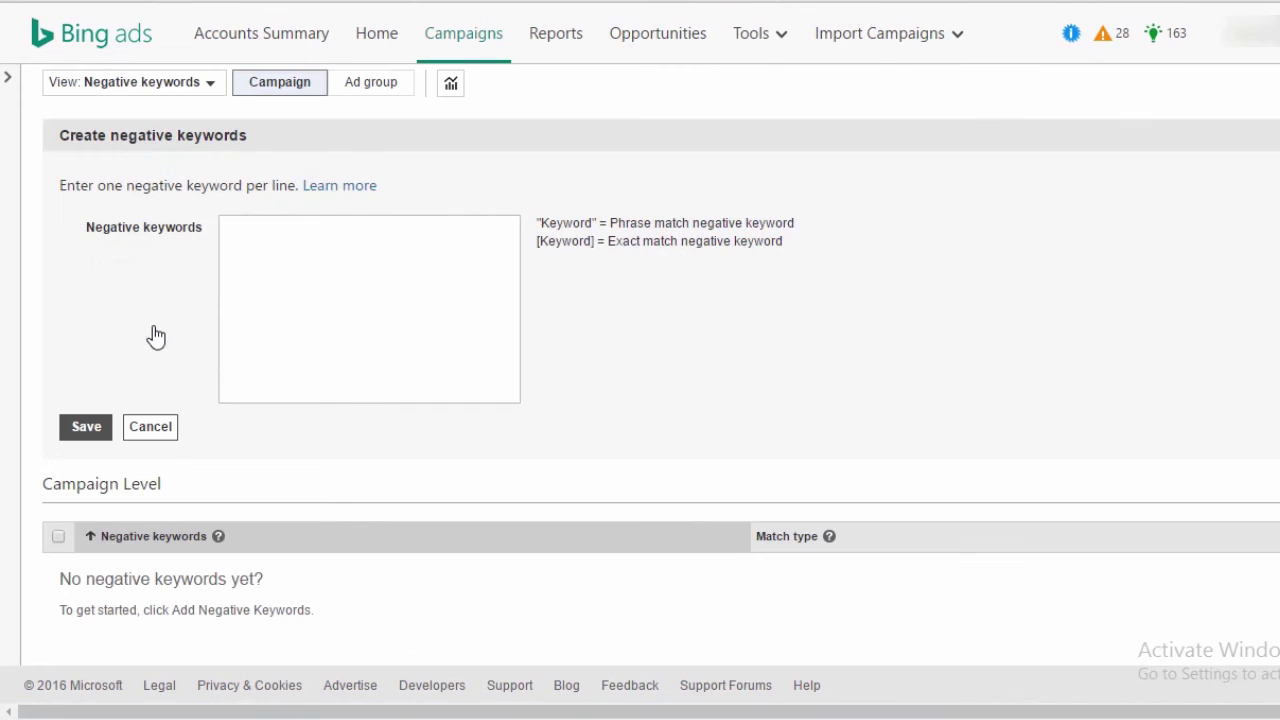
left_click(291, 309)
scroll(291, 309, "up", 2)
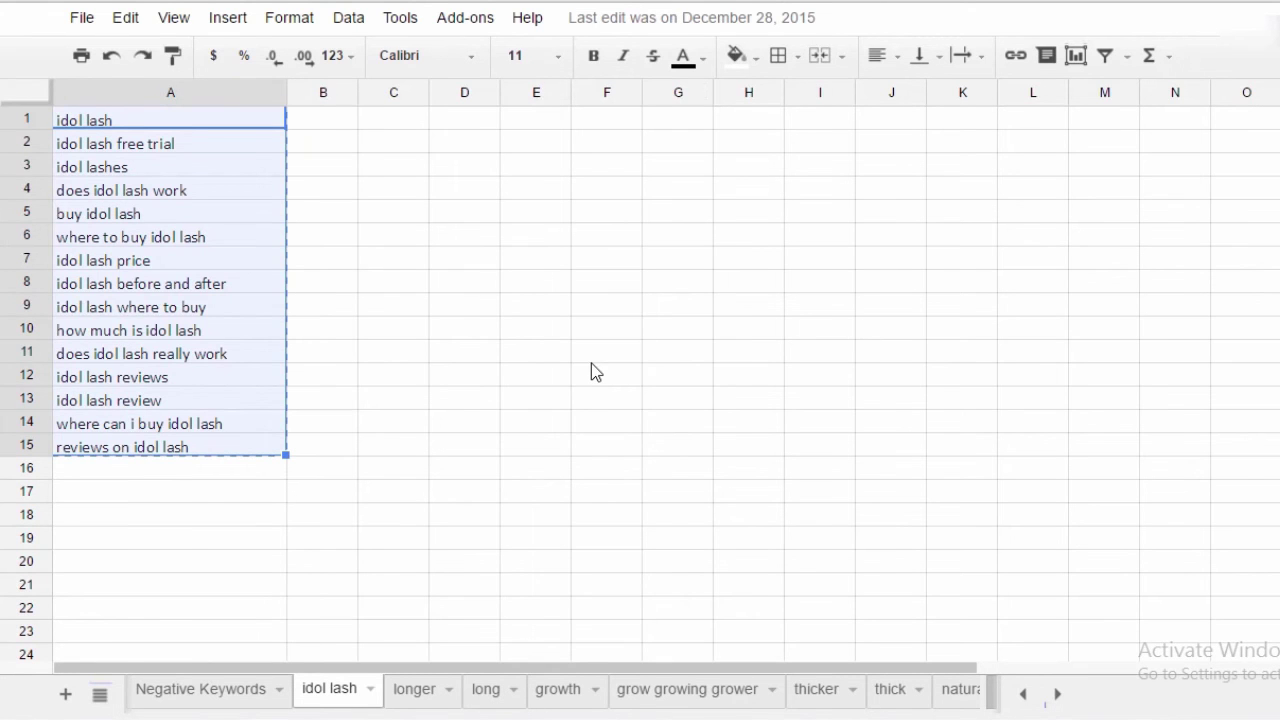
- Select the keyword list in column A of the spreadsheet's Negative Keywords sheet, starting from A1
left_click(240, 693)
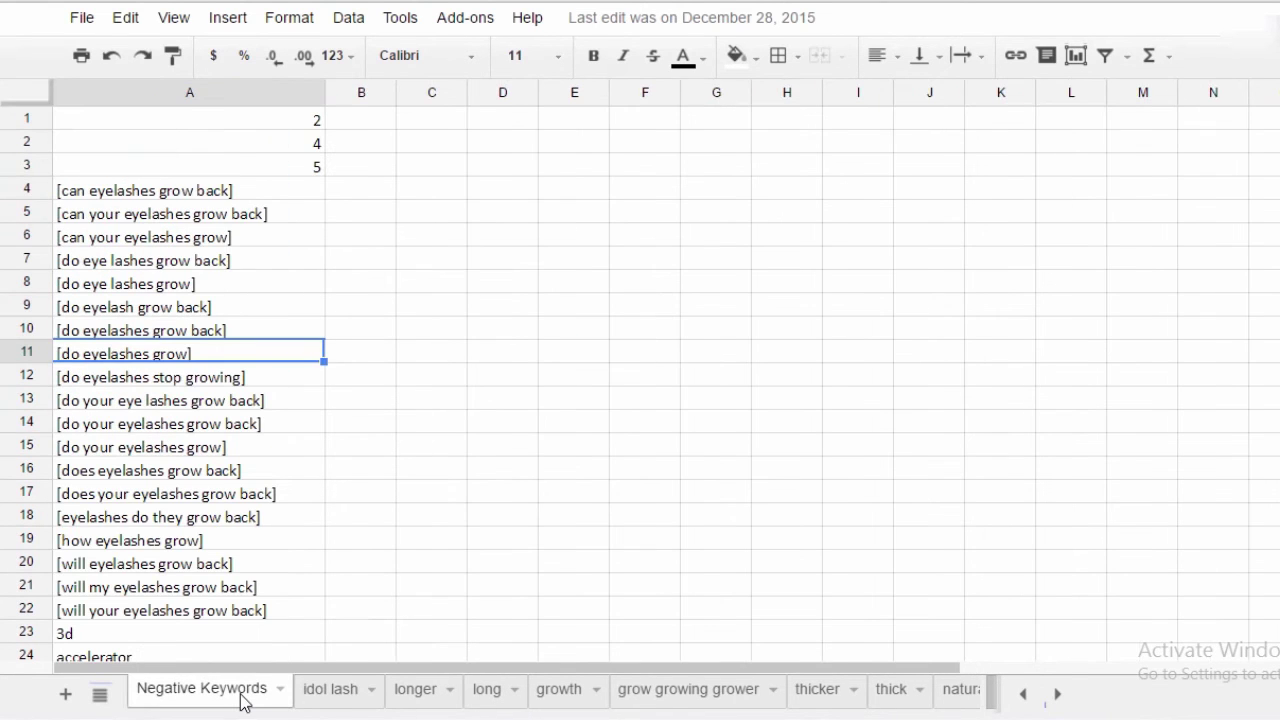
left_click(240, 690)
left_click(430, 257)
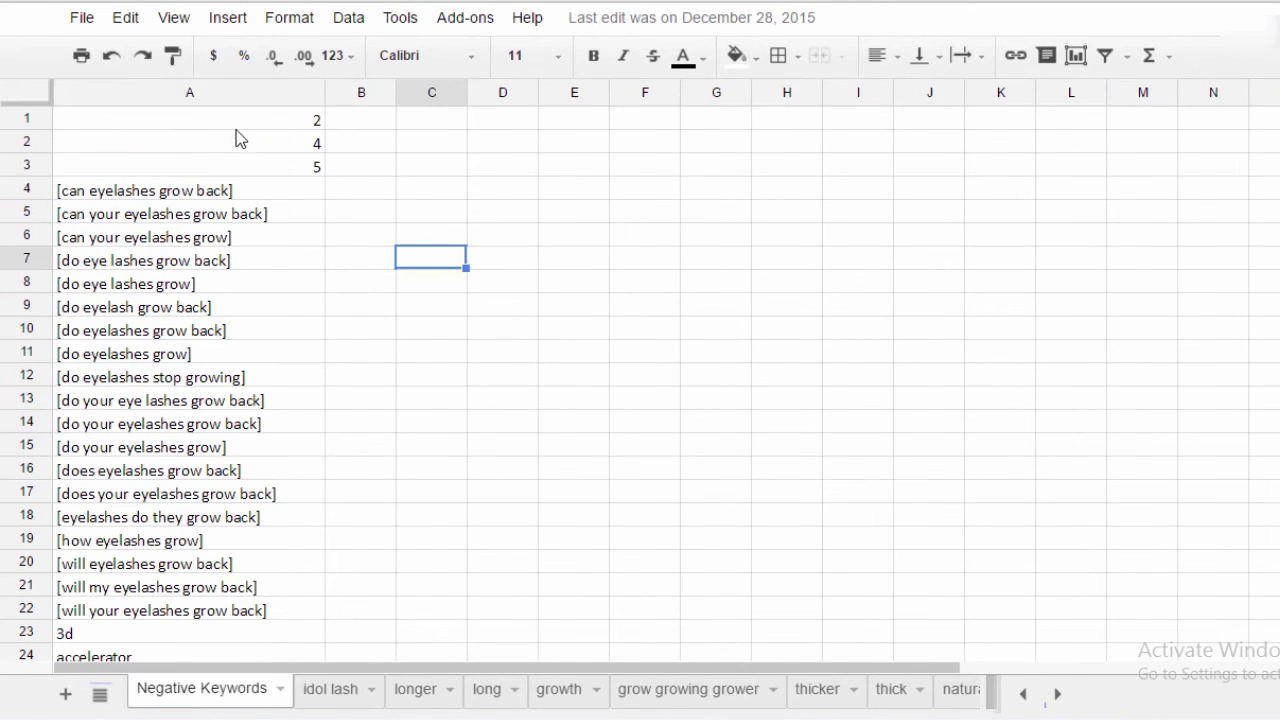
left_click(240, 126)
scroll(245, 340, "down", 15)
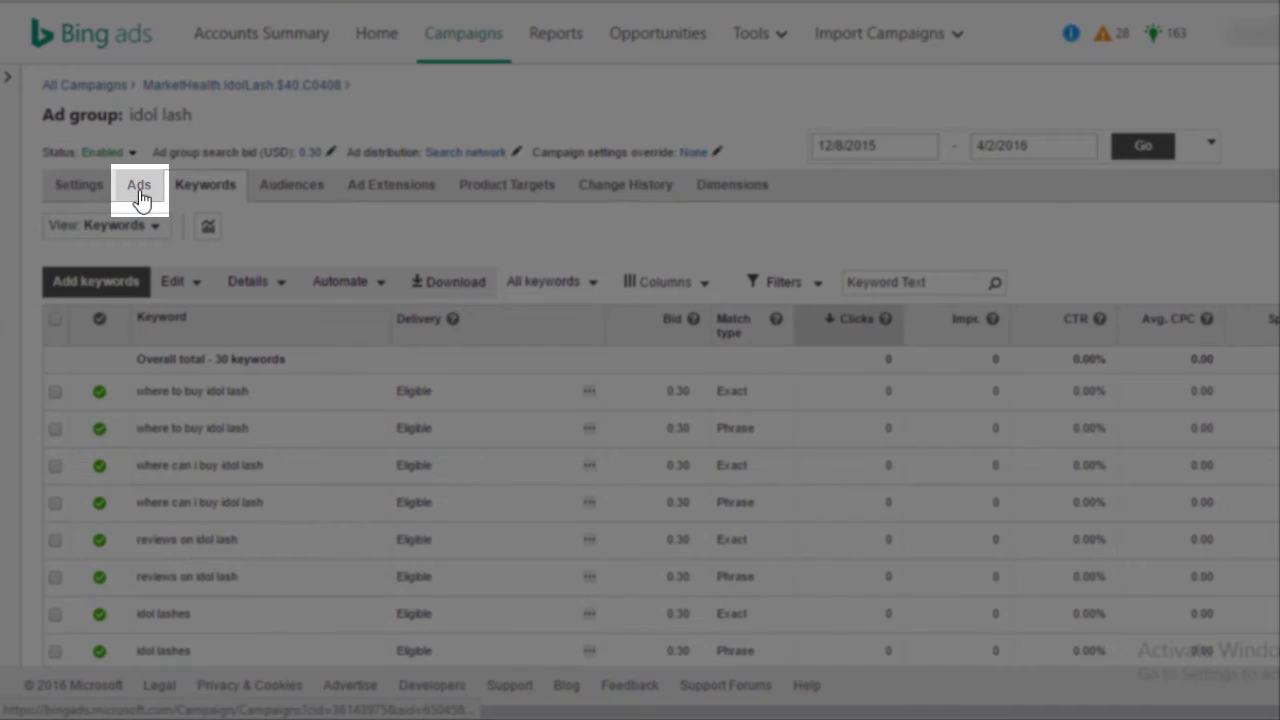
- Add an "Idol Lash® Free Offer" text ad reading "Increase Eyelash Density by 82% in 2 Weeks. Buy 2 Get 1 Free Now!" to the idol lash ad group
left_click(140, 190)
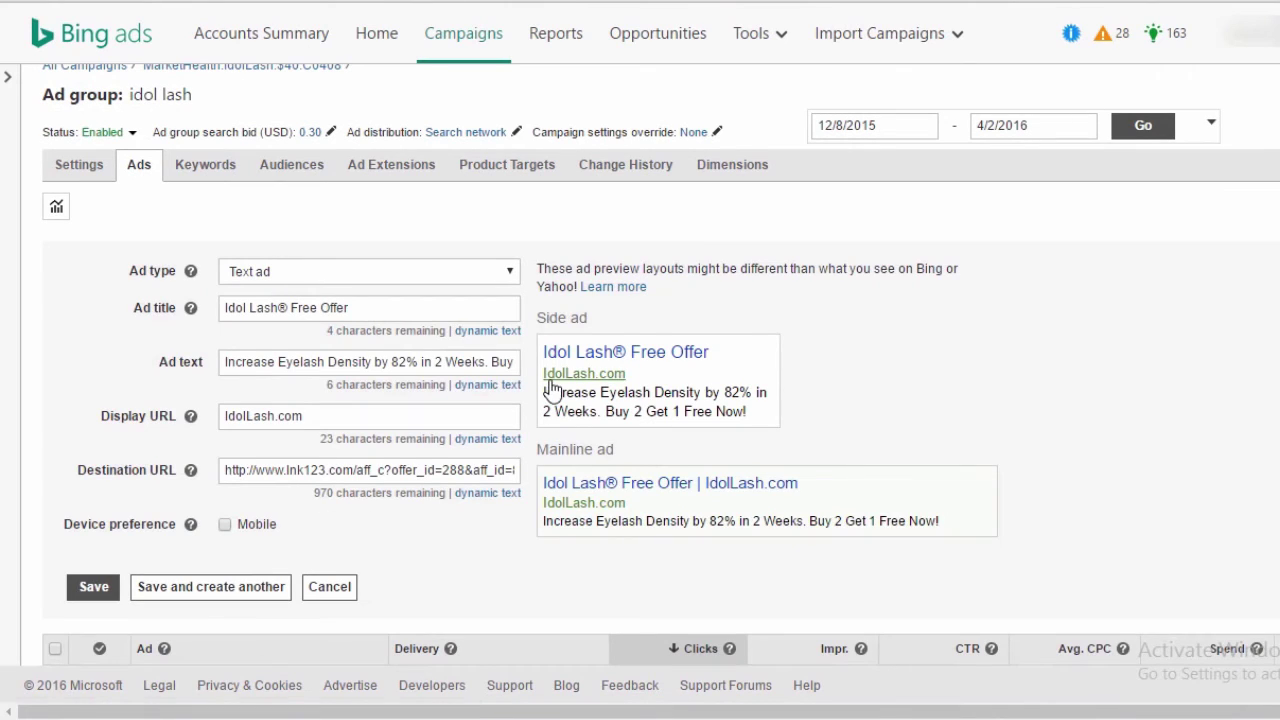
left_click(96, 588)
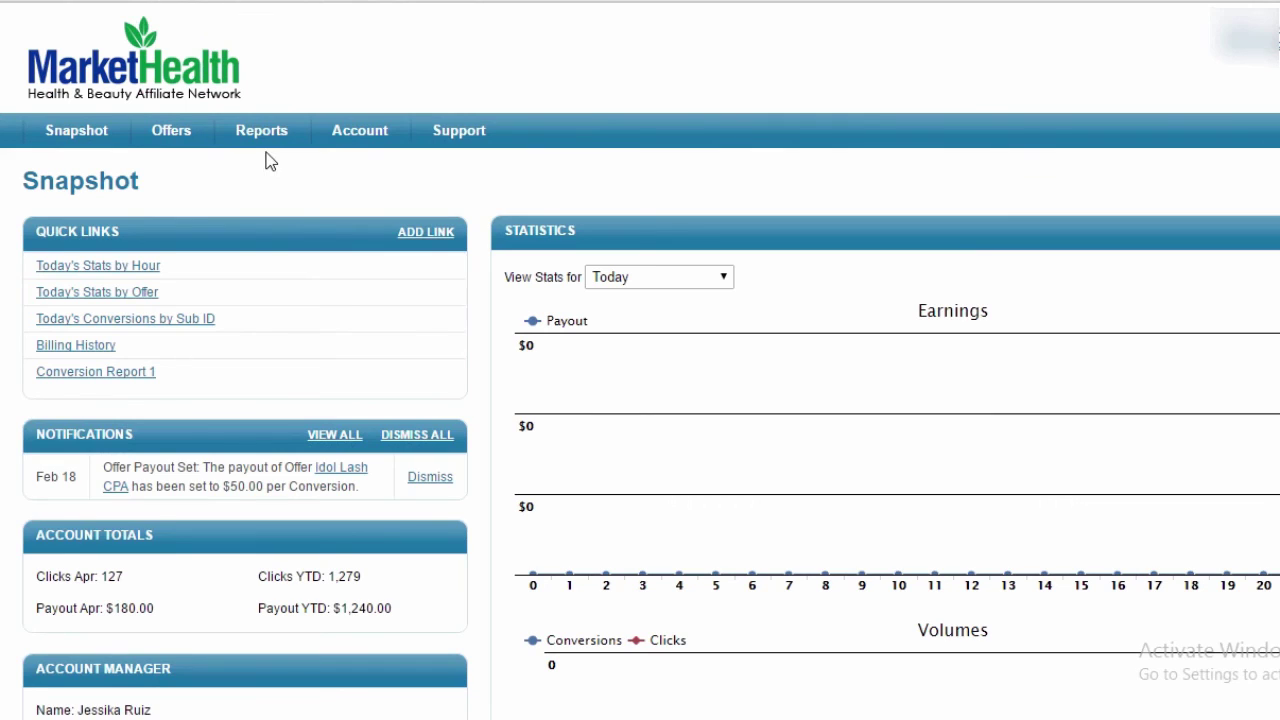
- Run the MarketHealth Conversion Report for Jul 1, 2015 to Apr 8, 2016 and review the listed conversions
mouse_move(262, 132)
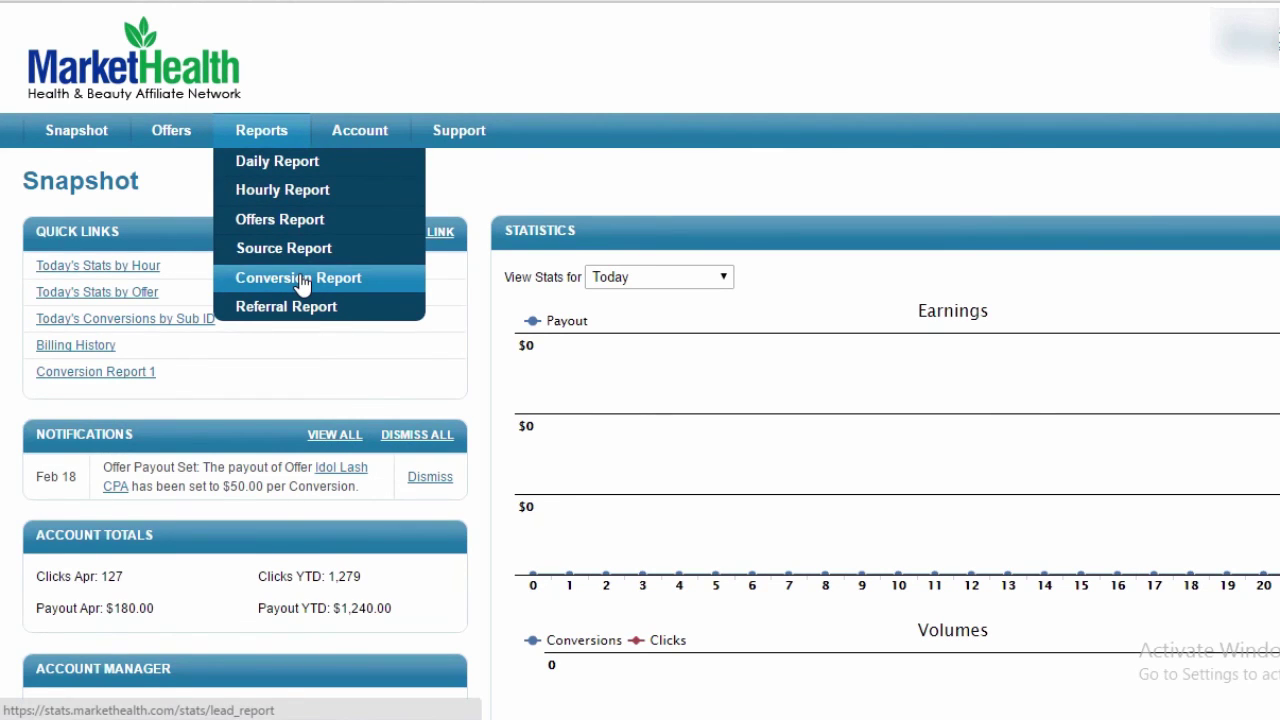
left_click(300, 279)
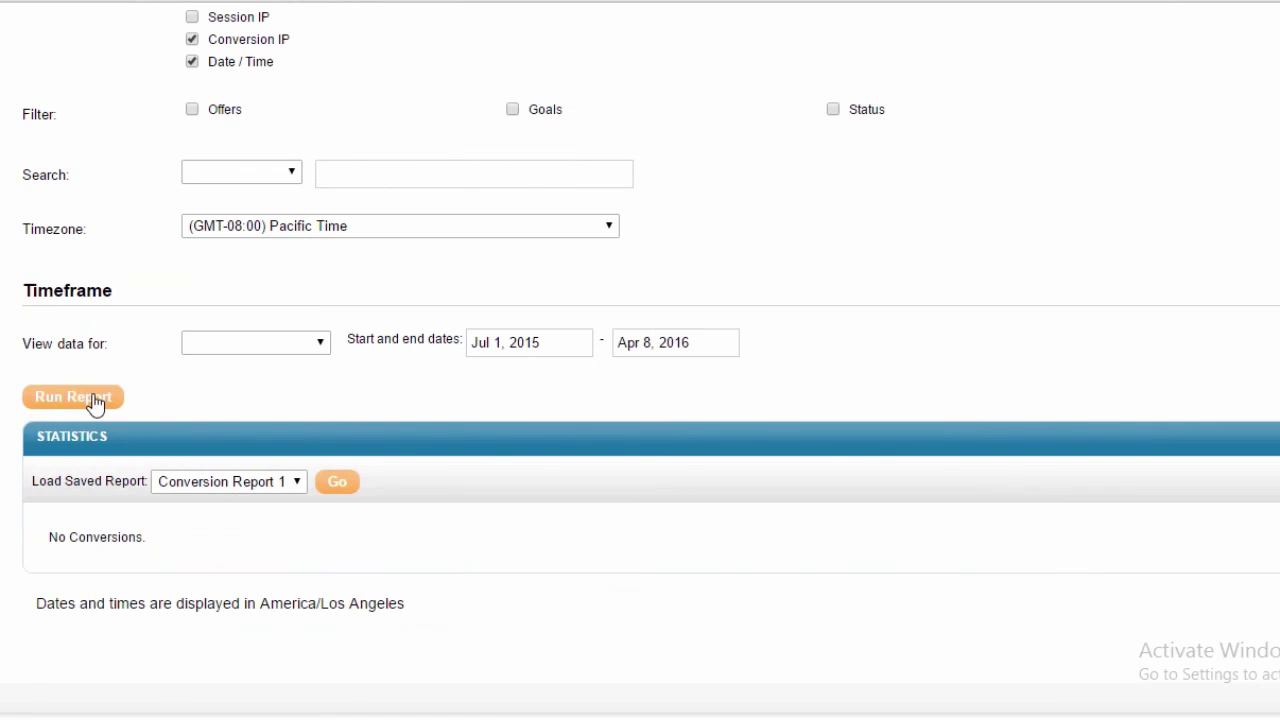
left_click(72, 397)
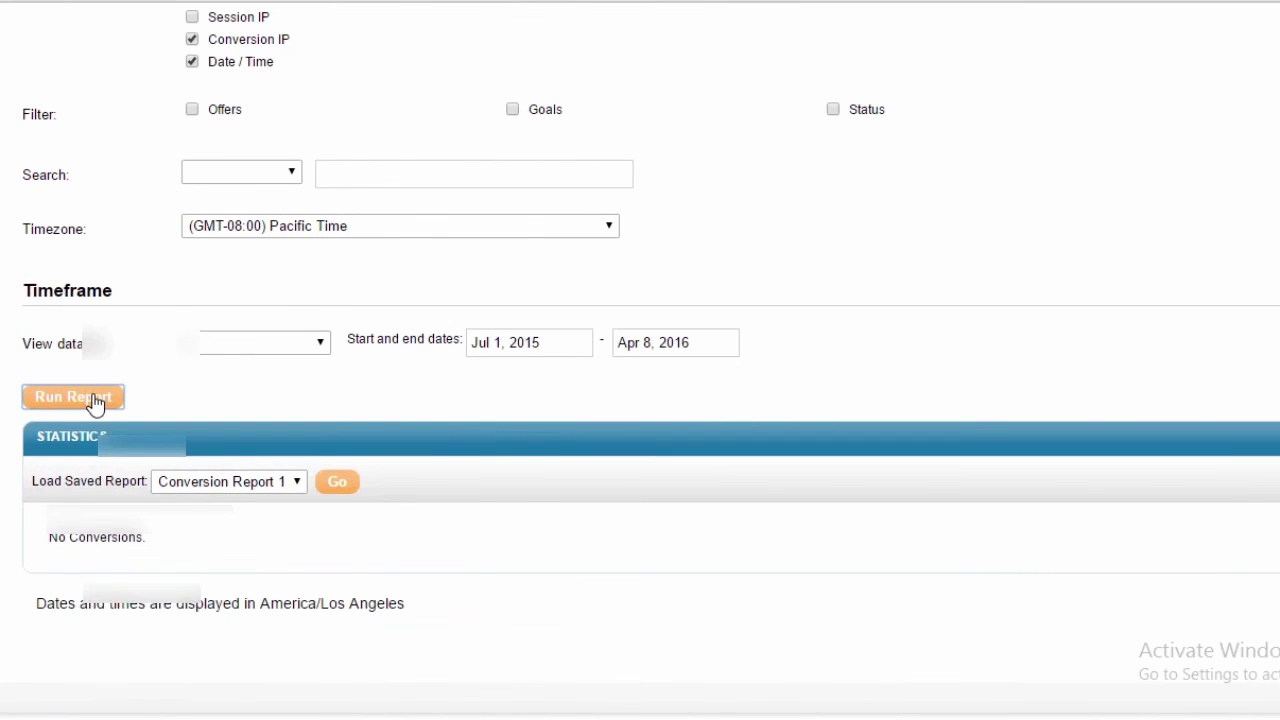
scroll(95, 403, "down", 4)
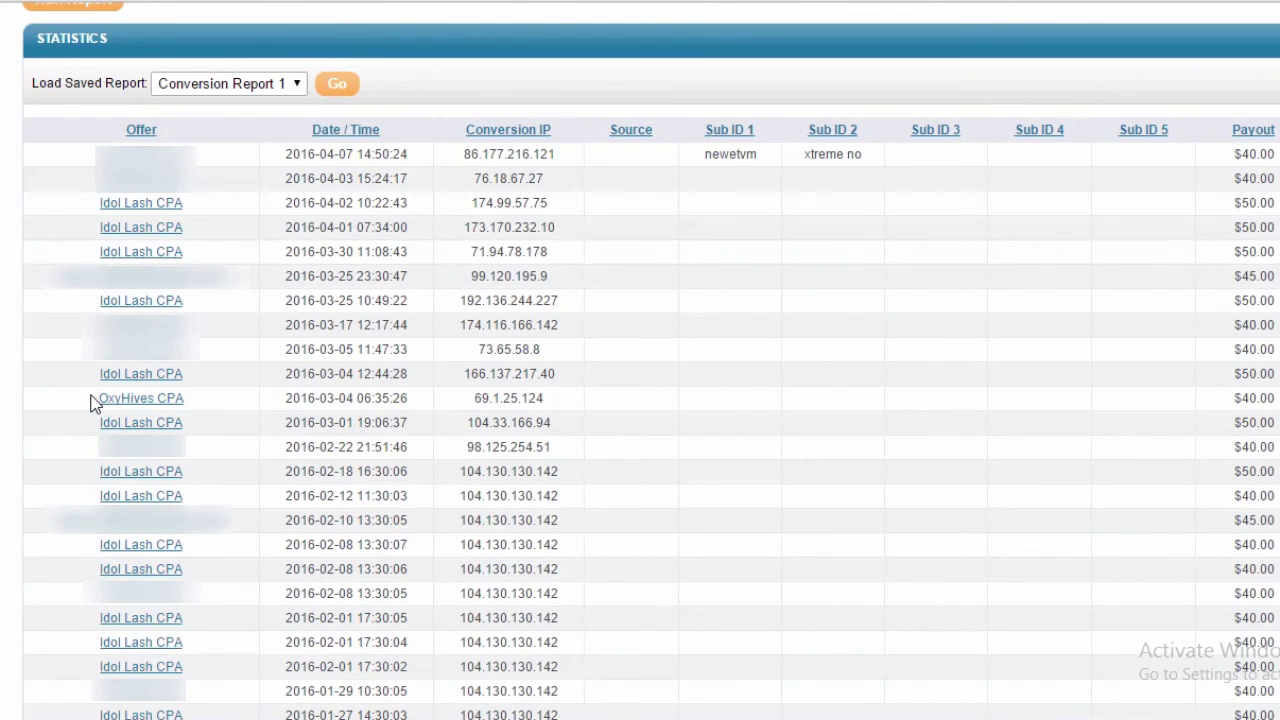